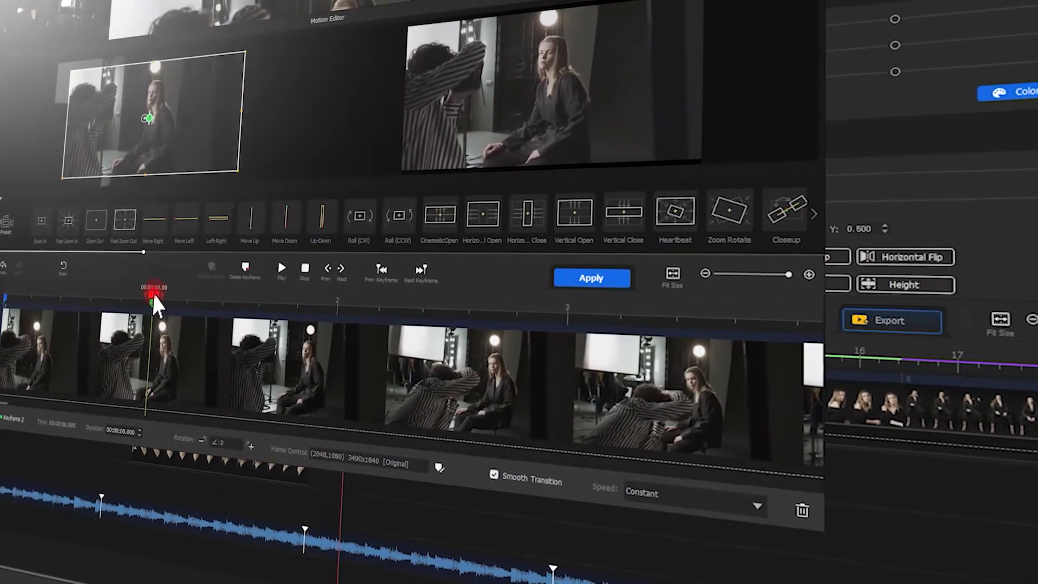
Step: Add a third motion keyframe on the promo clip in the Motion Editor
click(212, 267)
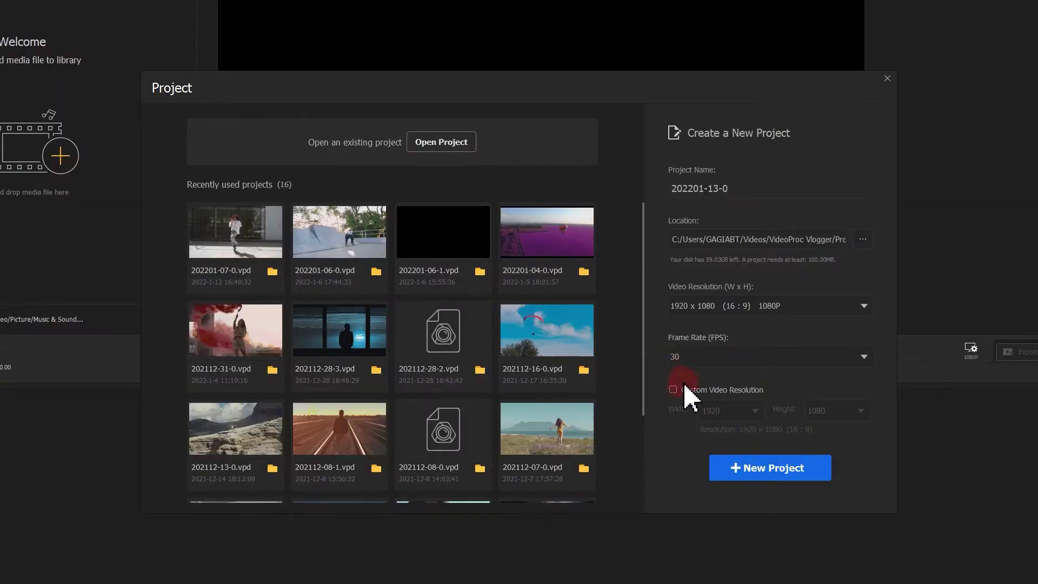
Step: Create the 1920x1080 project, import 1.mp4–6.mp4 and music.wav, and place music on the audio track
click(759, 465)
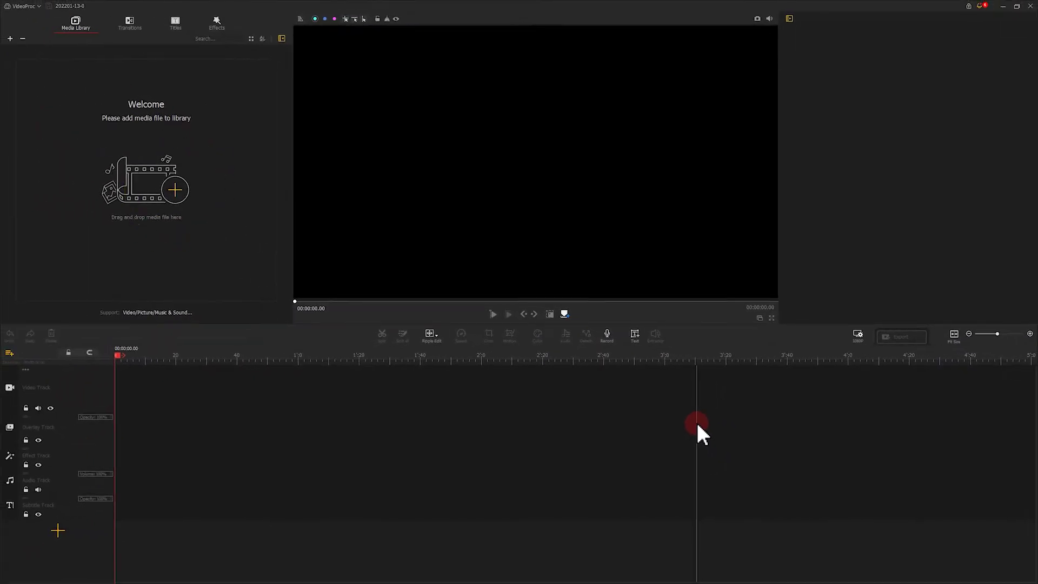
click(175, 189)
drag(394, 113, 92, 79)
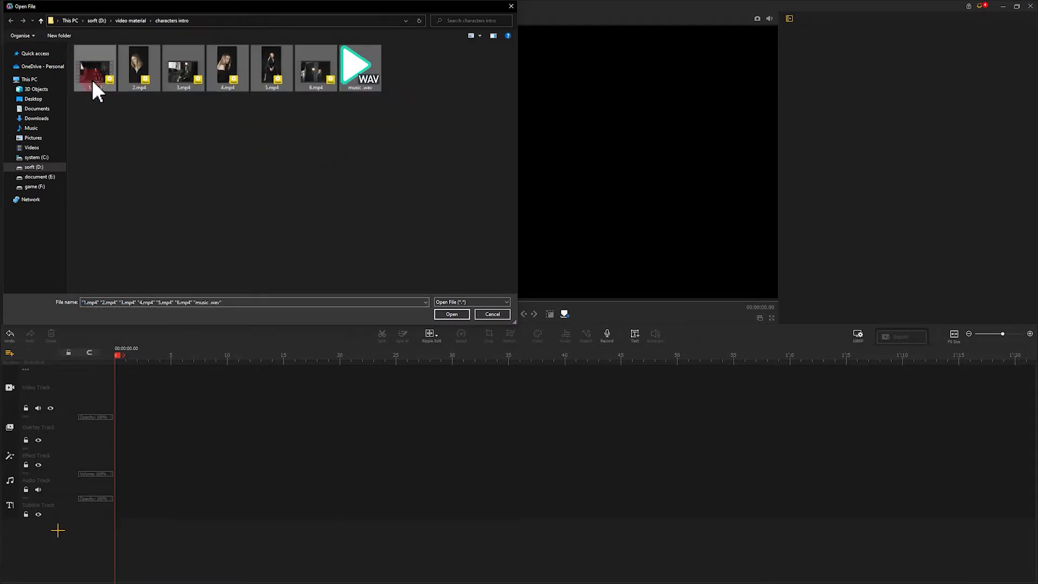
click(452, 314)
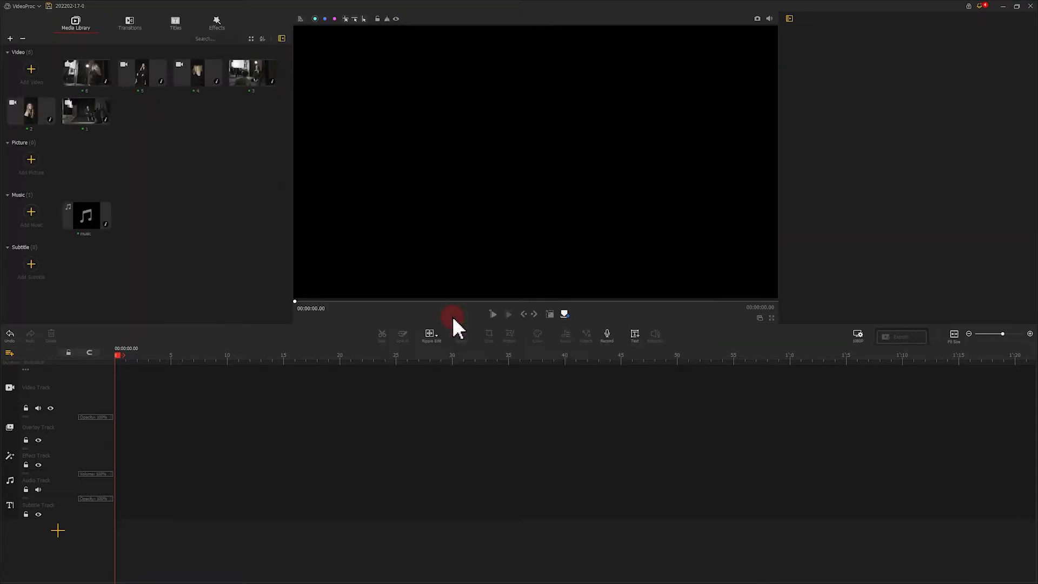
drag(92, 222, 91, 454)
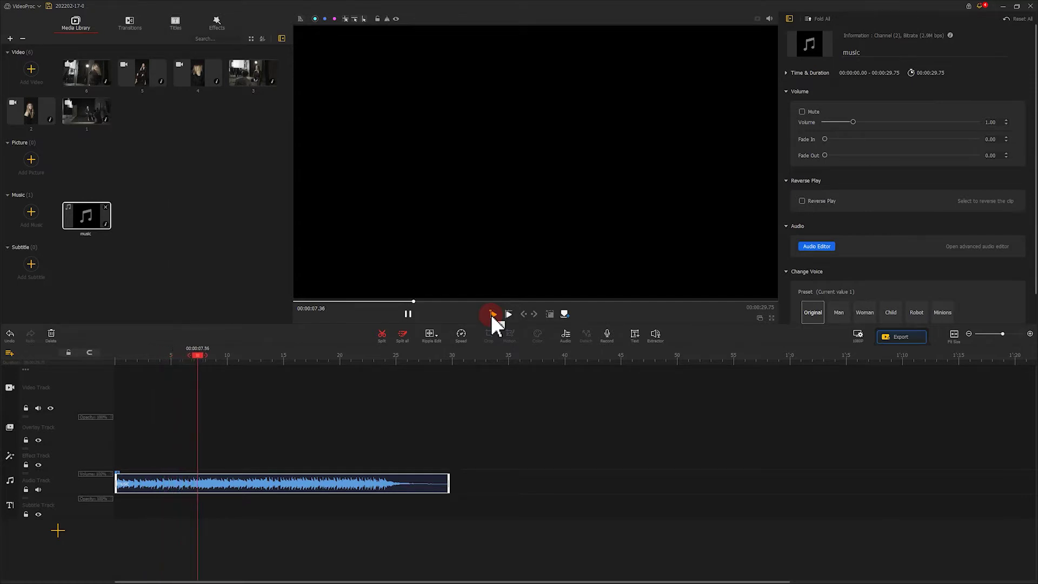
click(410, 315)
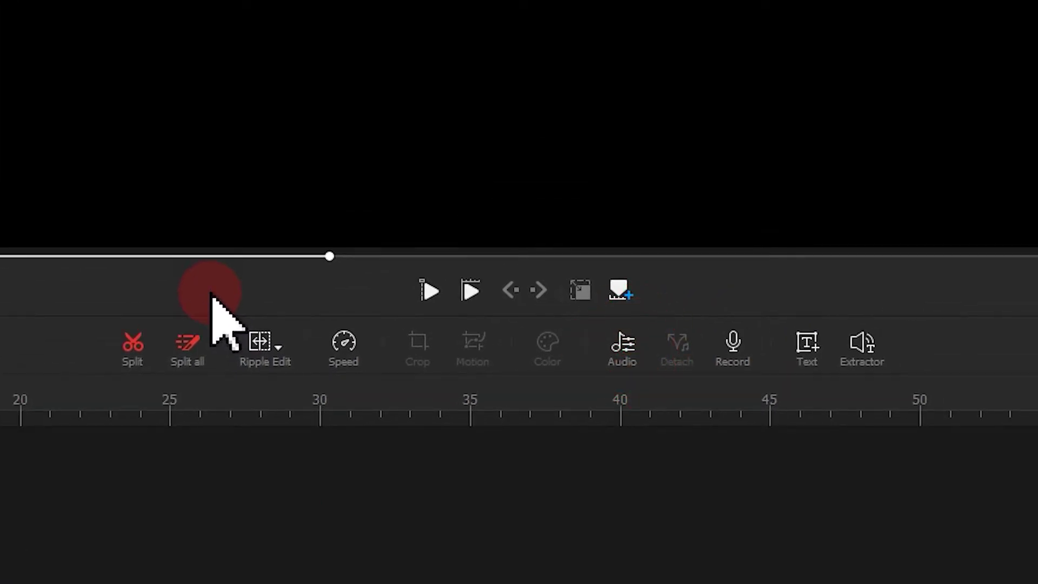
Step: Open the music in the Audio Editor, skip audio analysis, and play the track
click(623, 345)
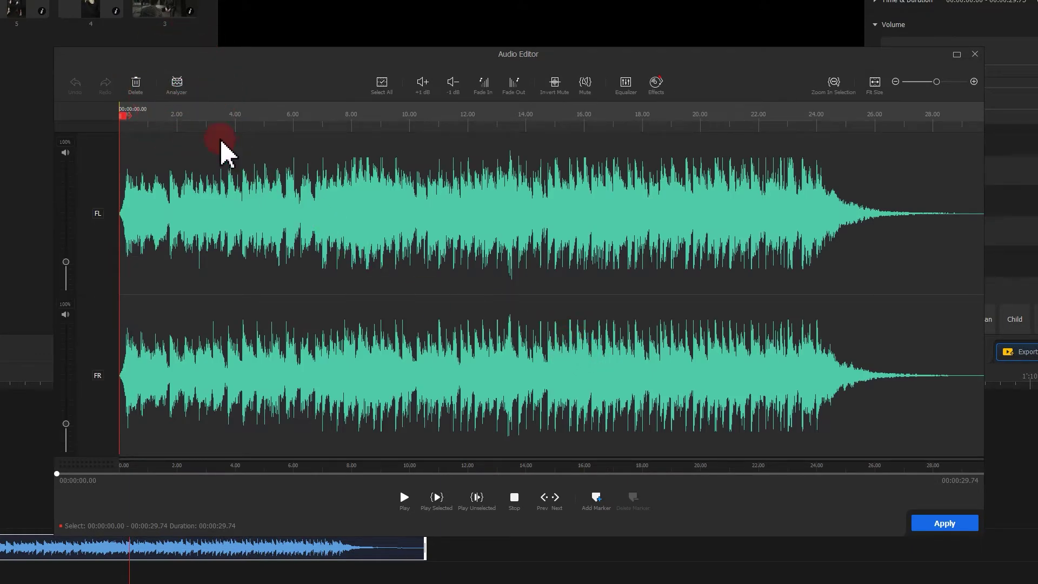
click(177, 85)
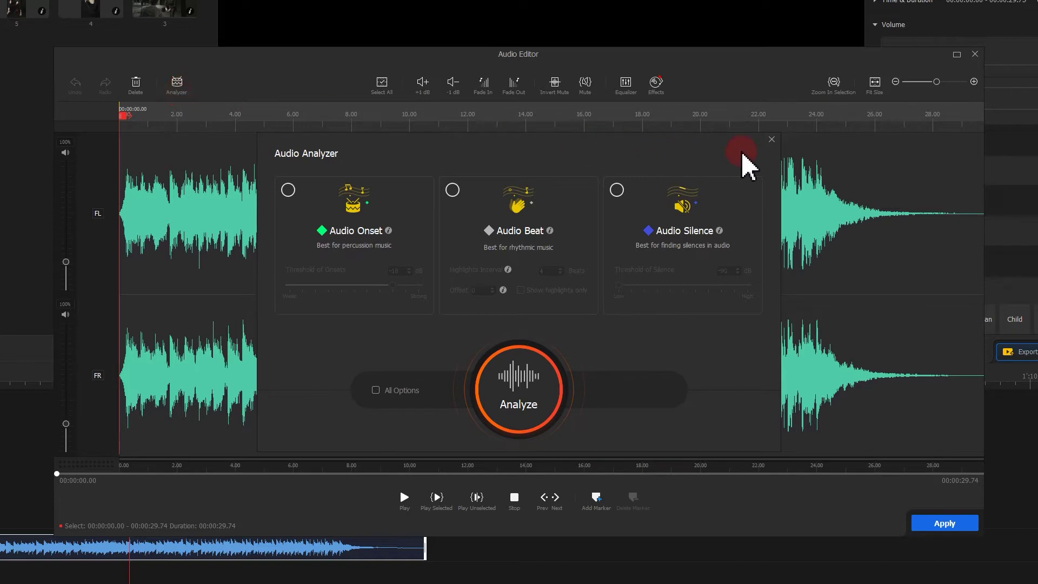
click(772, 142)
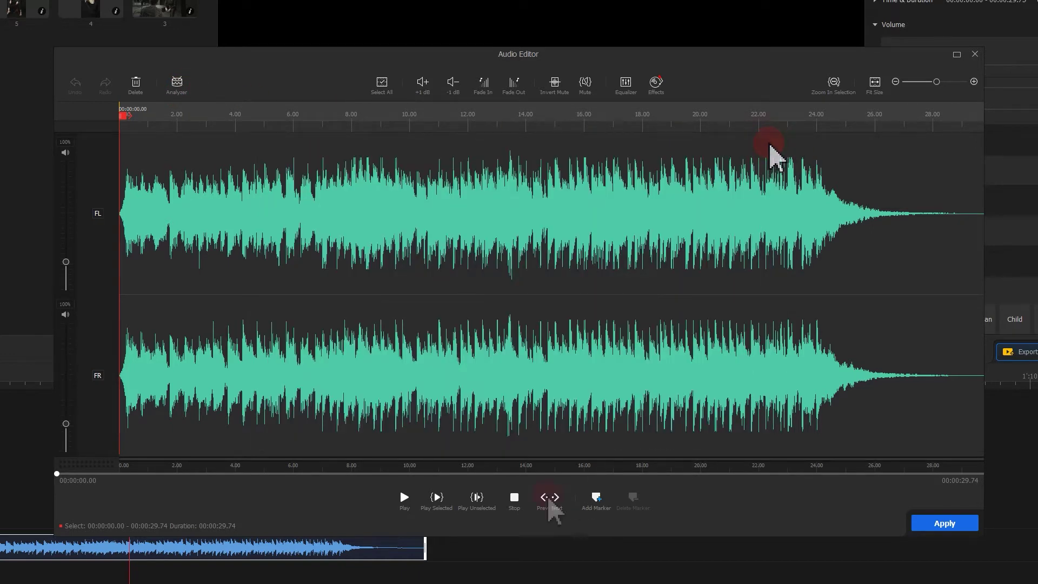
click(404, 498)
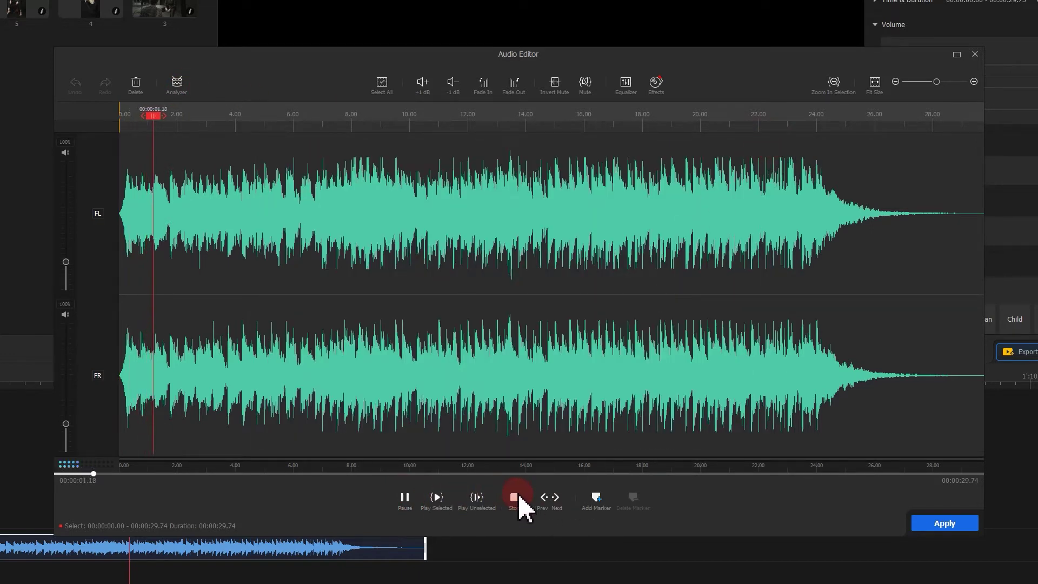
Step: Mark beats at about 4.4, 8.4, 12.3, 16.3 and 20.4 seconds and apply them
click(597, 498)
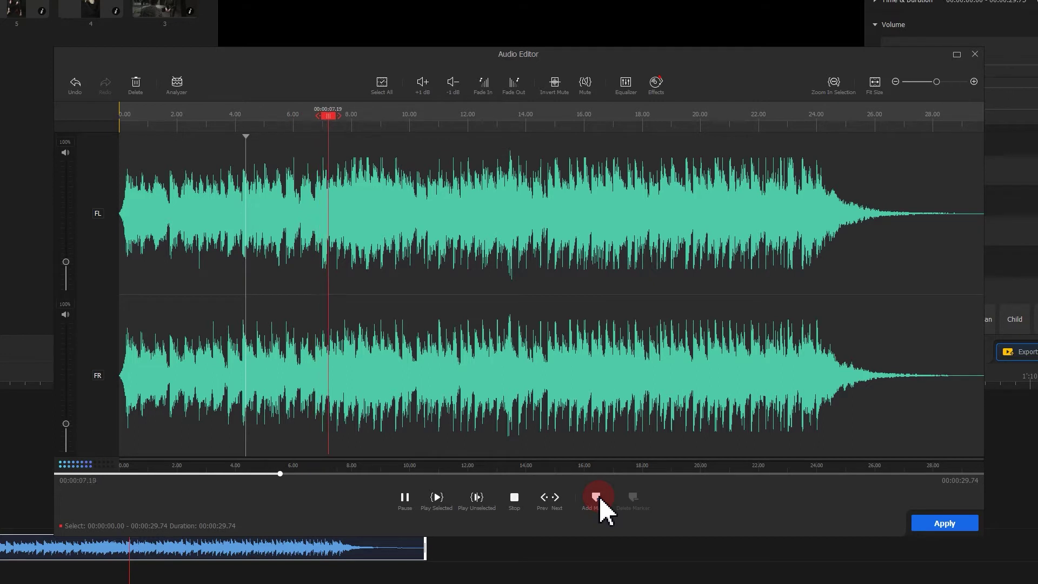
click(596, 498)
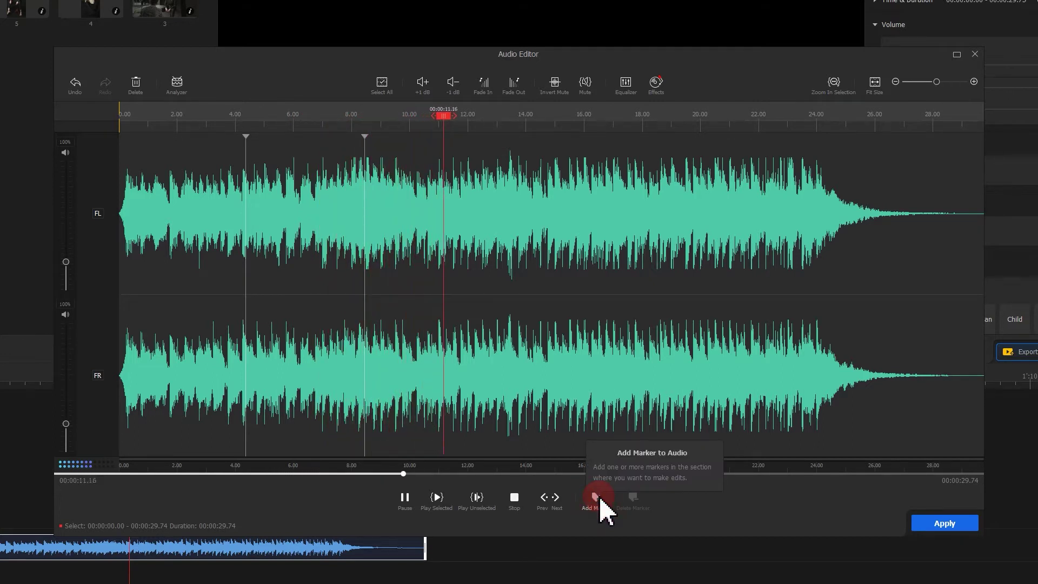
click(596, 498)
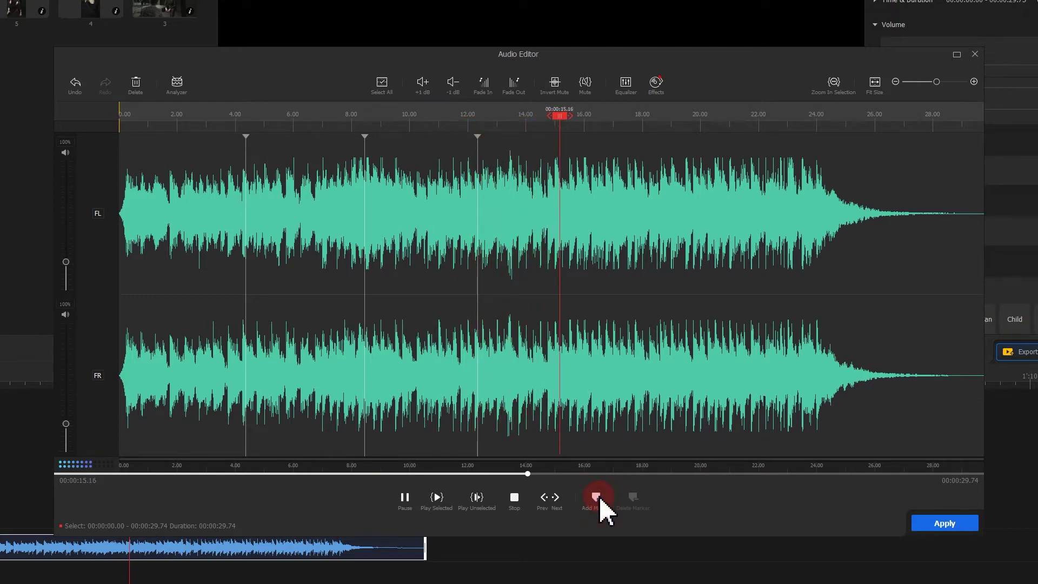
click(597, 498)
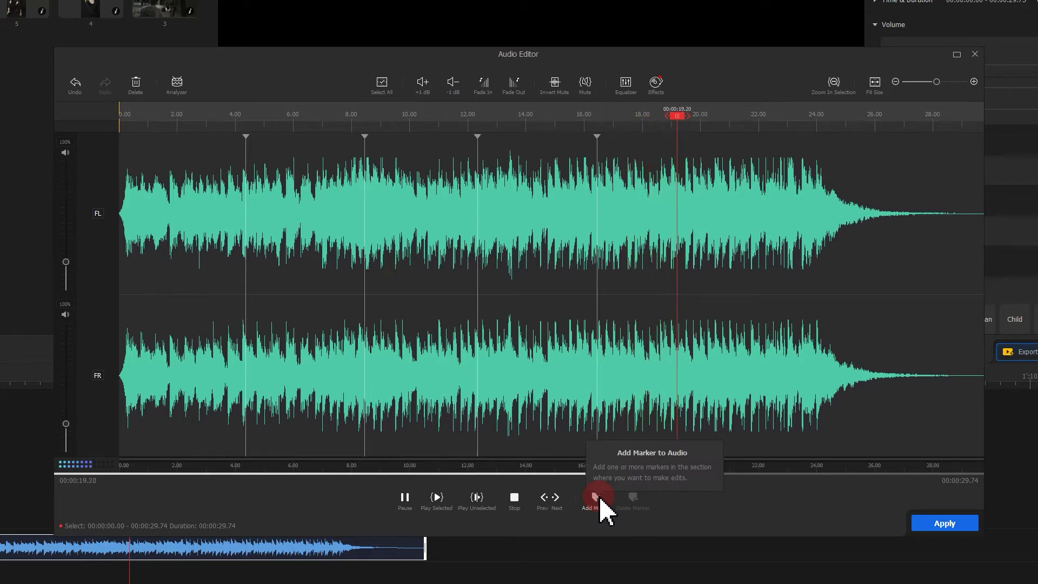
click(597, 498)
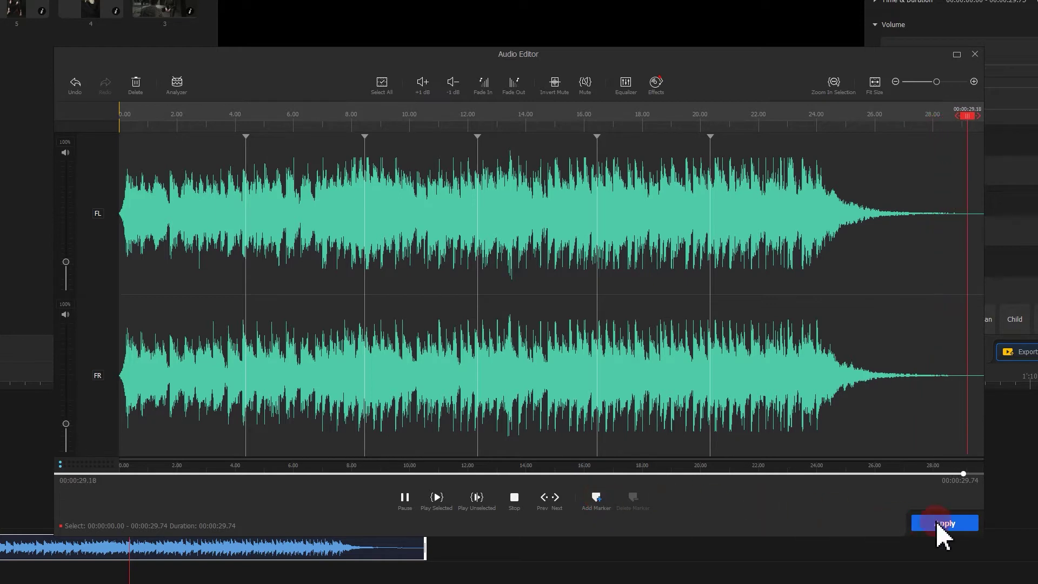
click(964, 525)
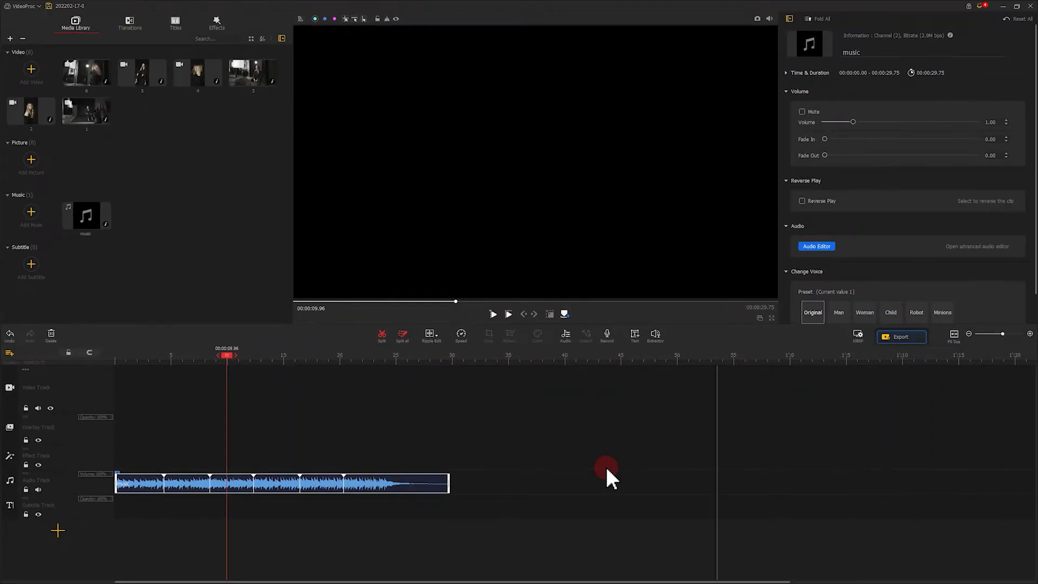
Step: Add clips 1, 2, 3 and 5 to the video track, trimming clips 3 and 5 to end on beat markers
click(82, 355)
drag(93, 120, 128, 382)
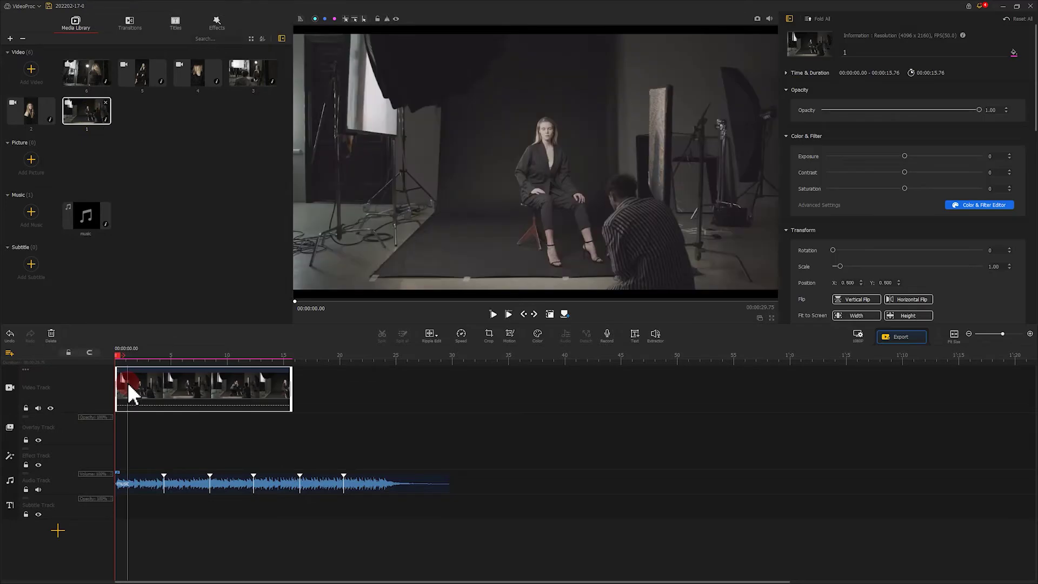
drag(30, 111, 343, 394)
drag(250, 73, 584, 399)
drag(283, 398, 260, 391)
drag(167, 83, 343, 380)
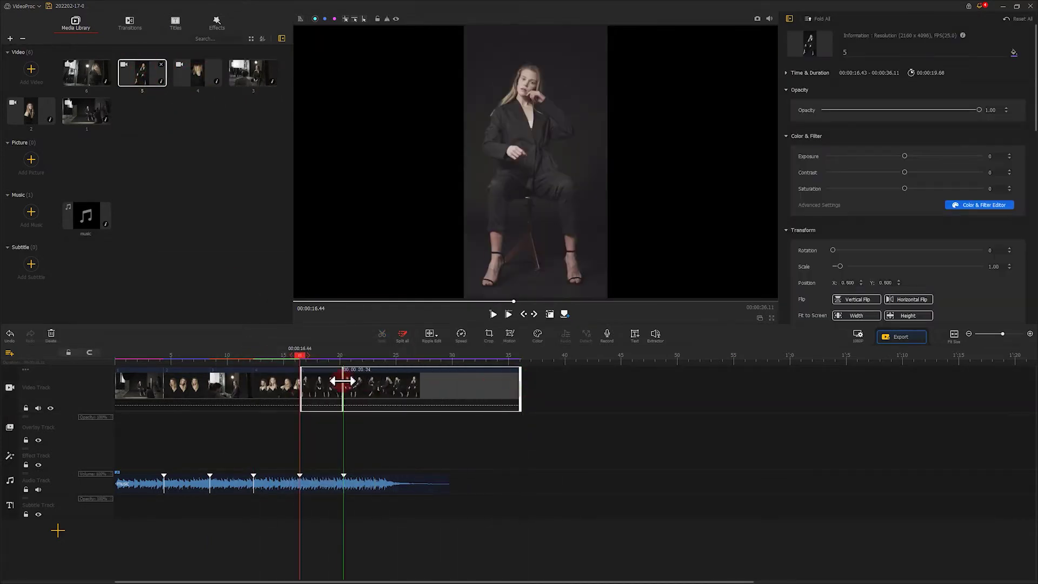
drag(86, 74, 422, 427)
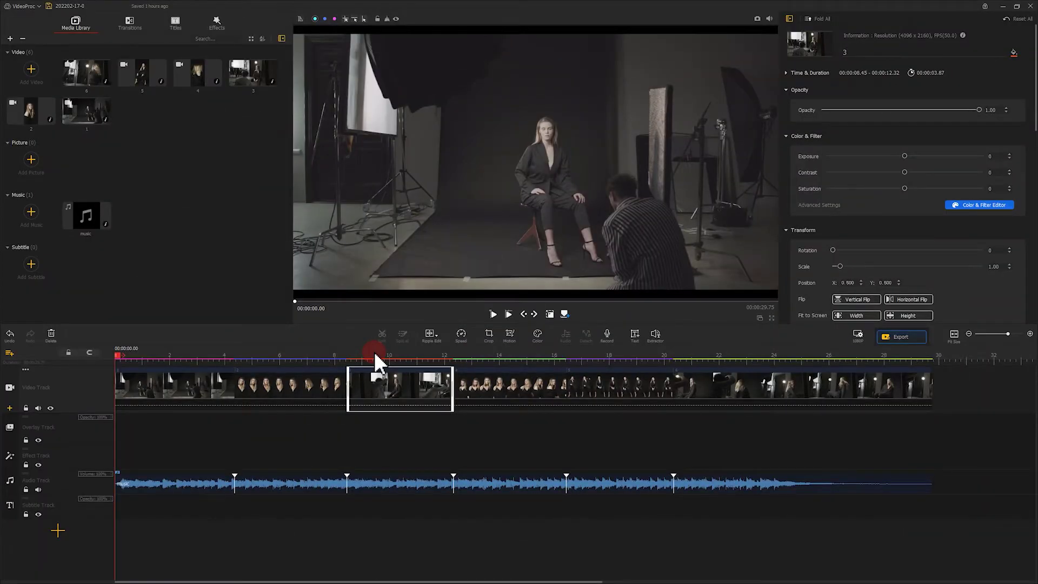
Step: Add a first motion keyframe on the opening clip, zoomed in on the seated woman
click(190, 395)
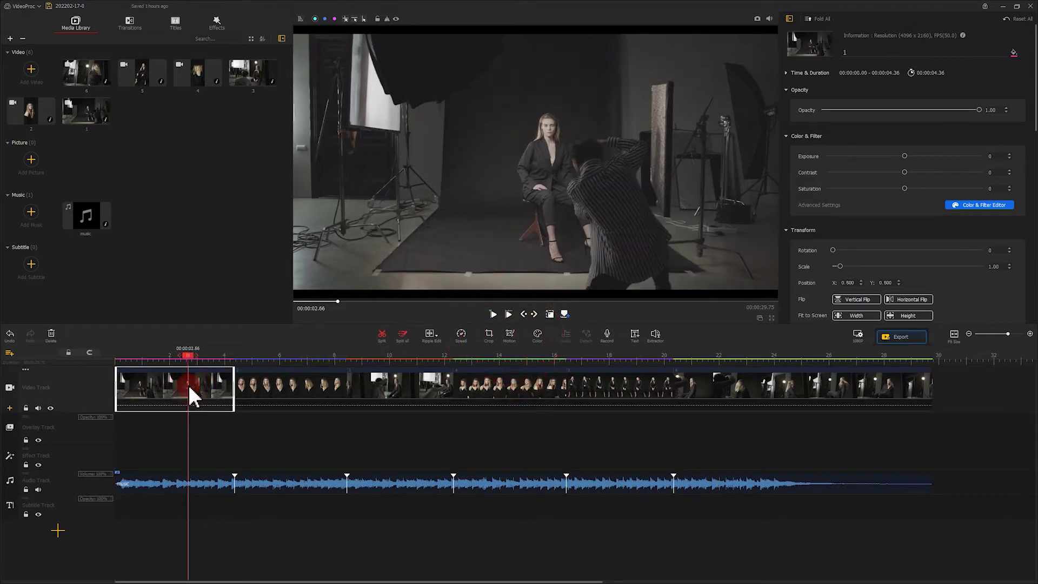
click(366, 367)
click(509, 335)
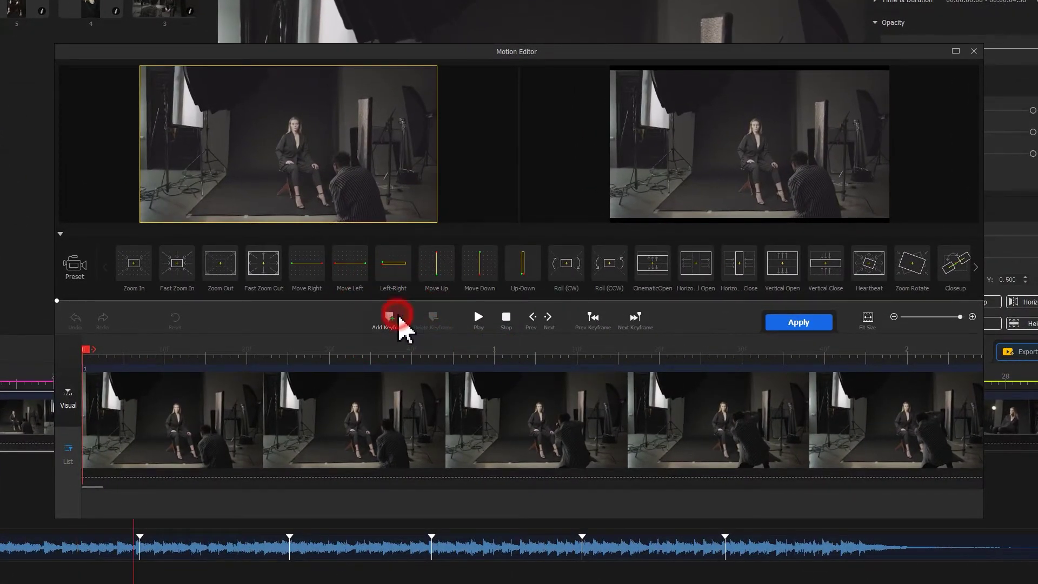
click(399, 317)
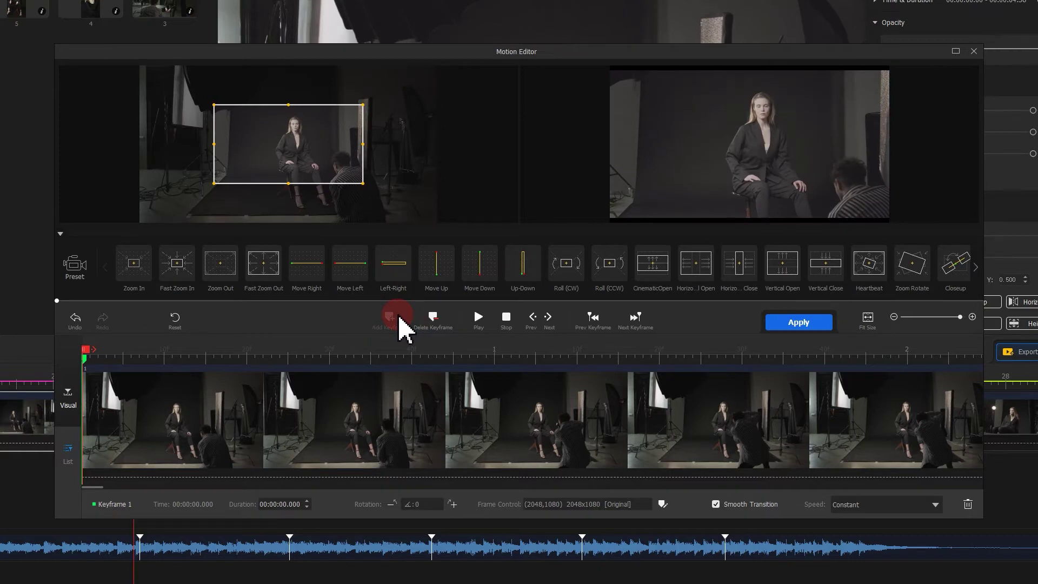
drag(363, 184, 312, 144)
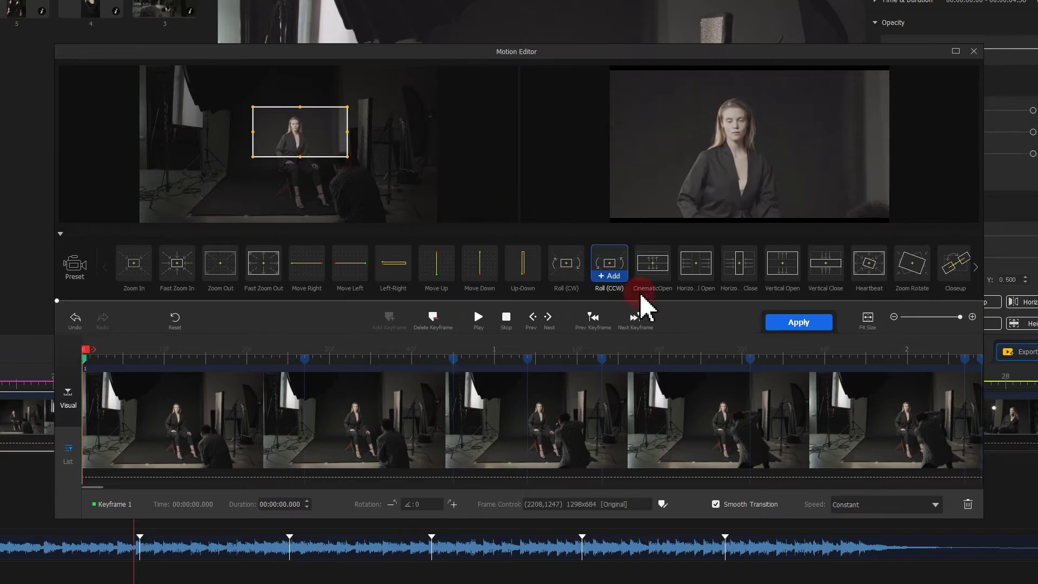
Step: Add keyframes at 1.60 s toward her head and at the clip end, then apply the motion
click(747, 362)
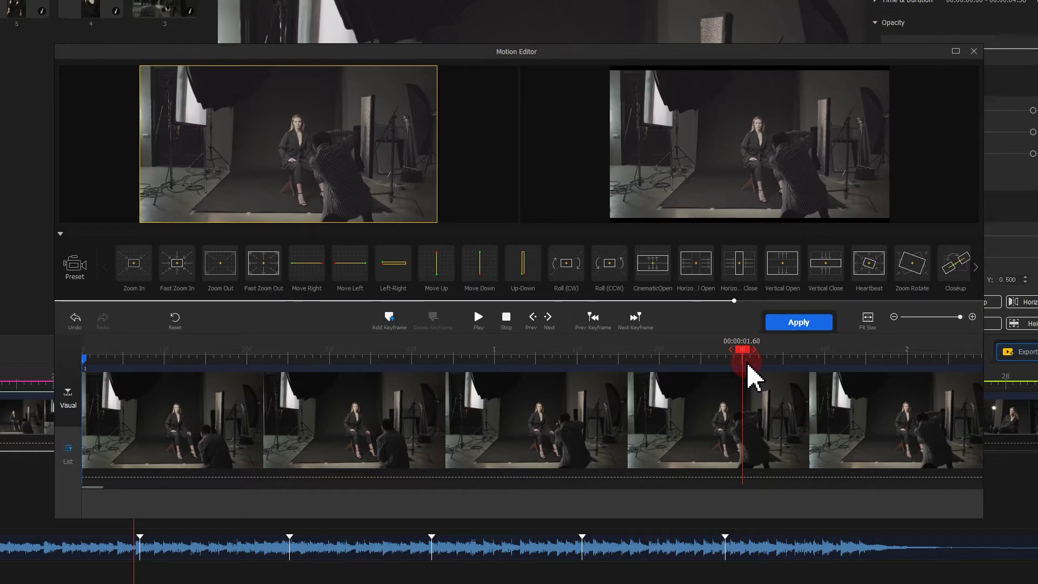
click(389, 317)
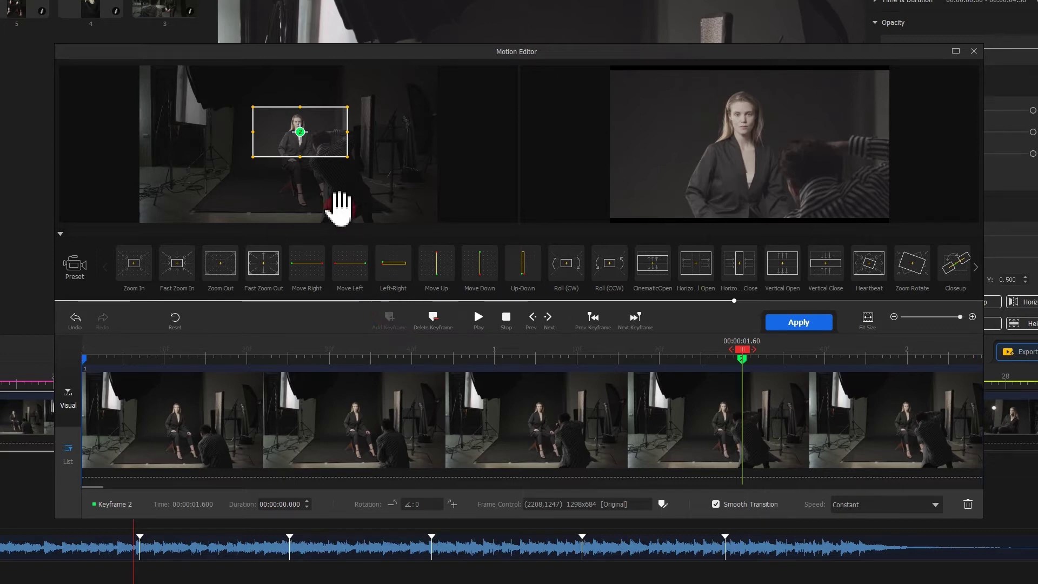
drag(324, 148, 366, 172)
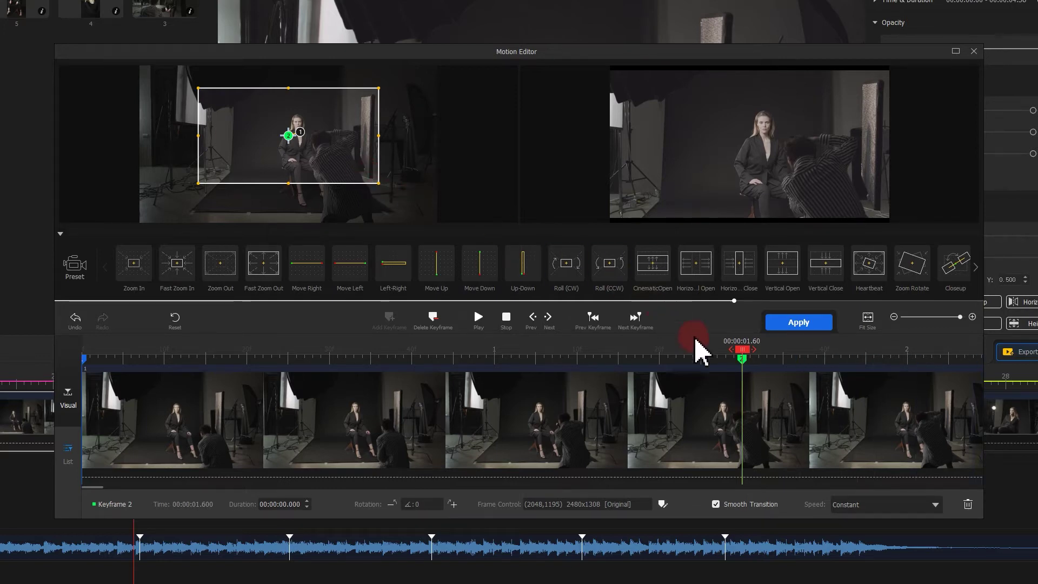
click(740, 355)
drag(742, 352, 990, 352)
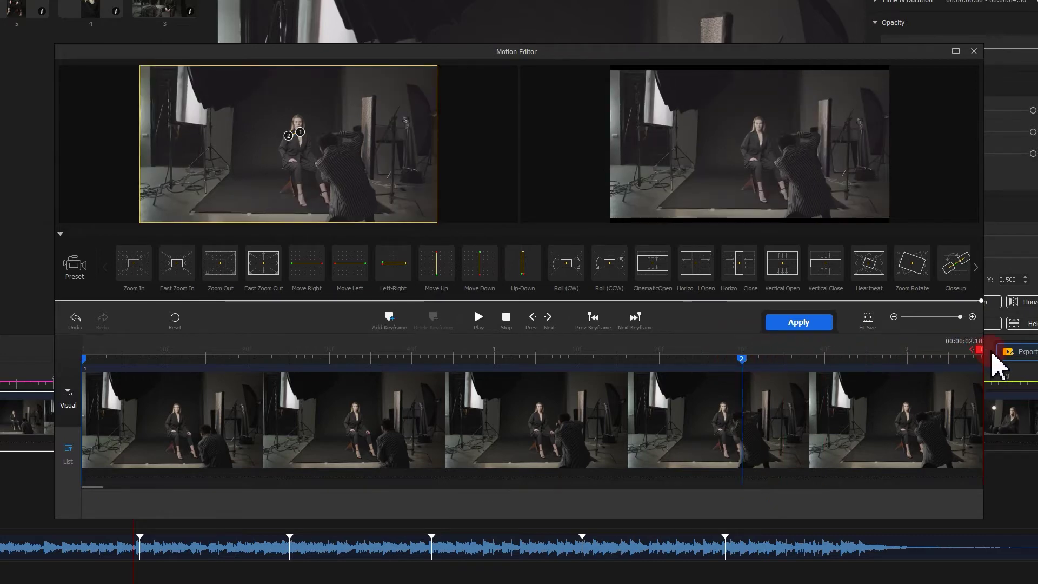
click(406, 325)
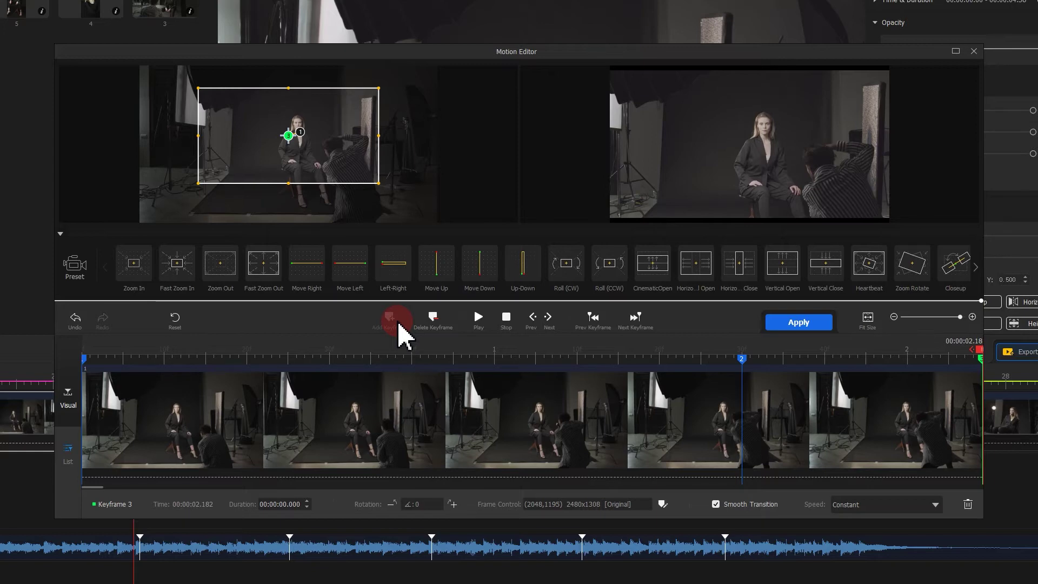
click(778, 323)
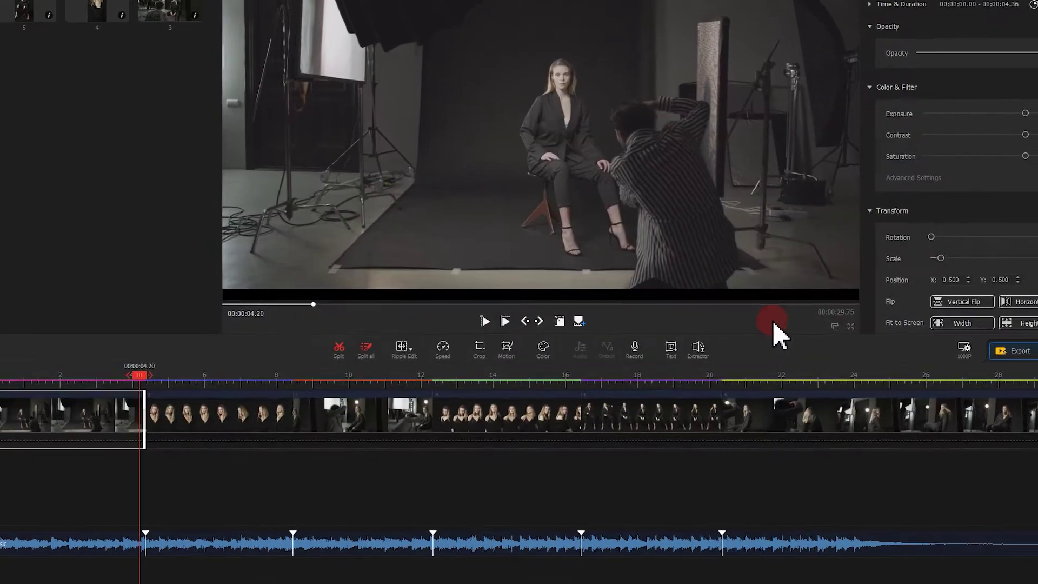
click(579, 321)
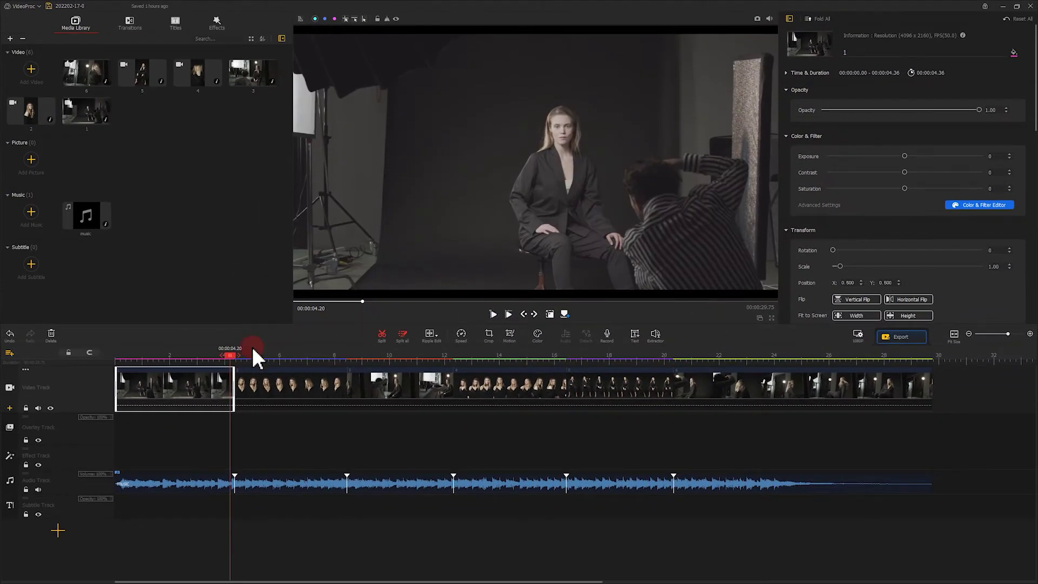
drag(236, 353, 107, 358)
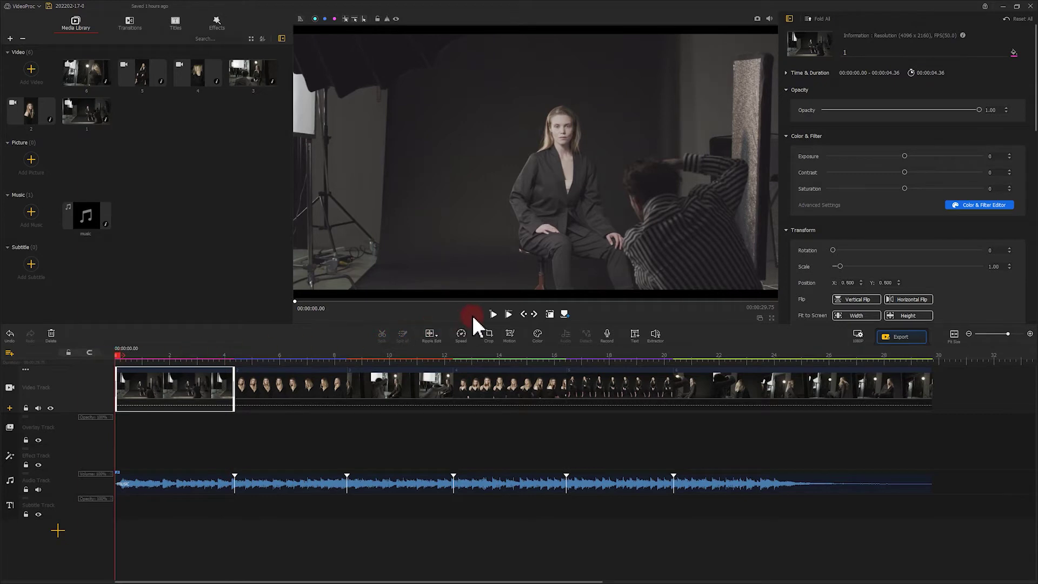
click(493, 314)
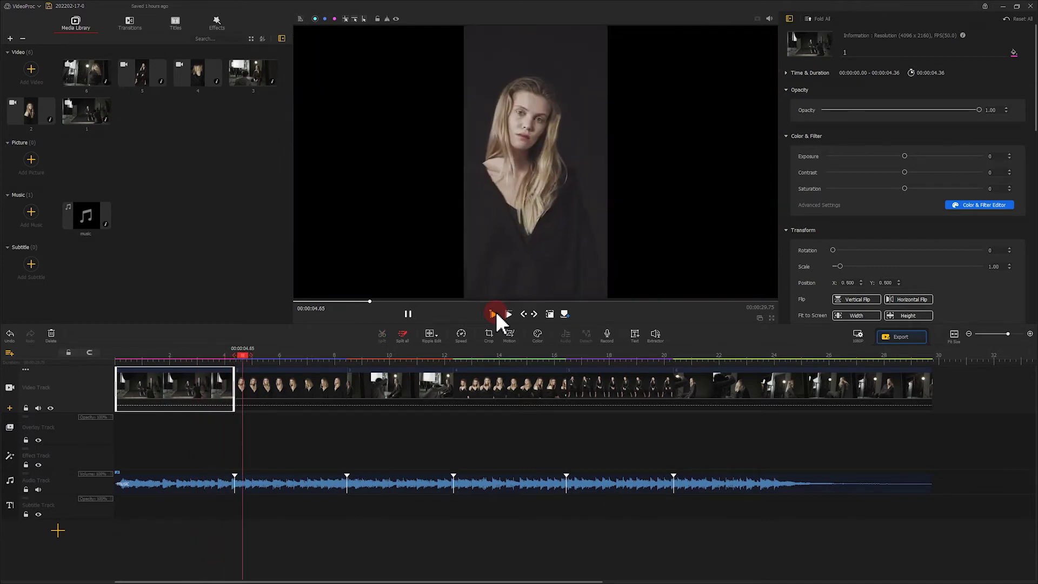
click(405, 314)
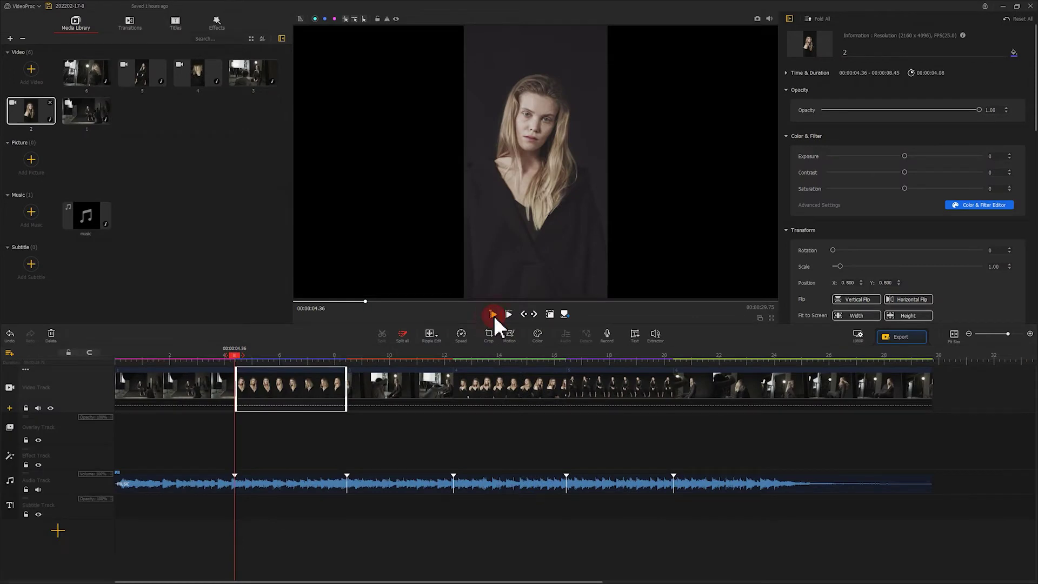
click(493, 315)
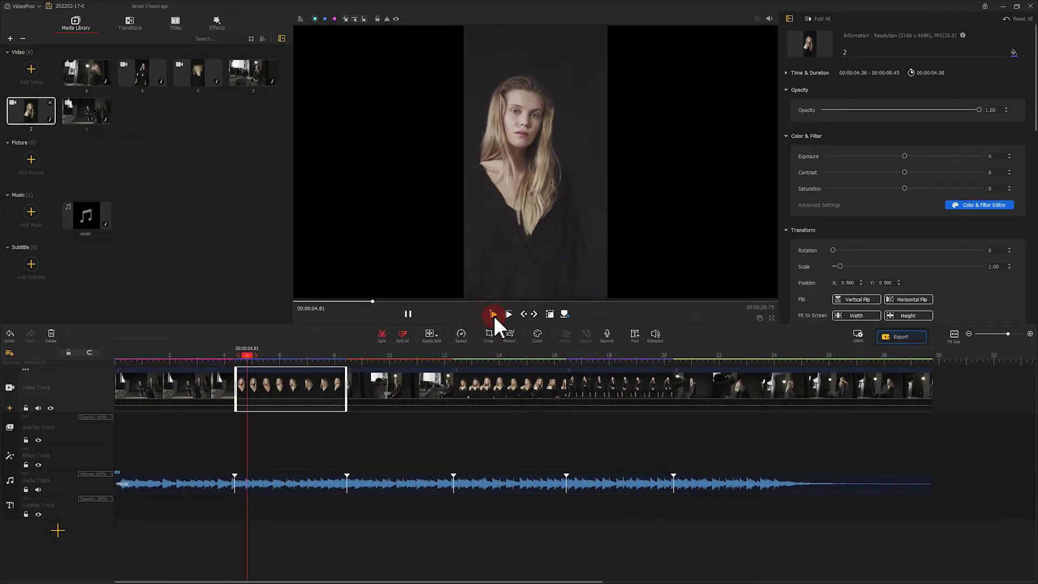
click(409, 315)
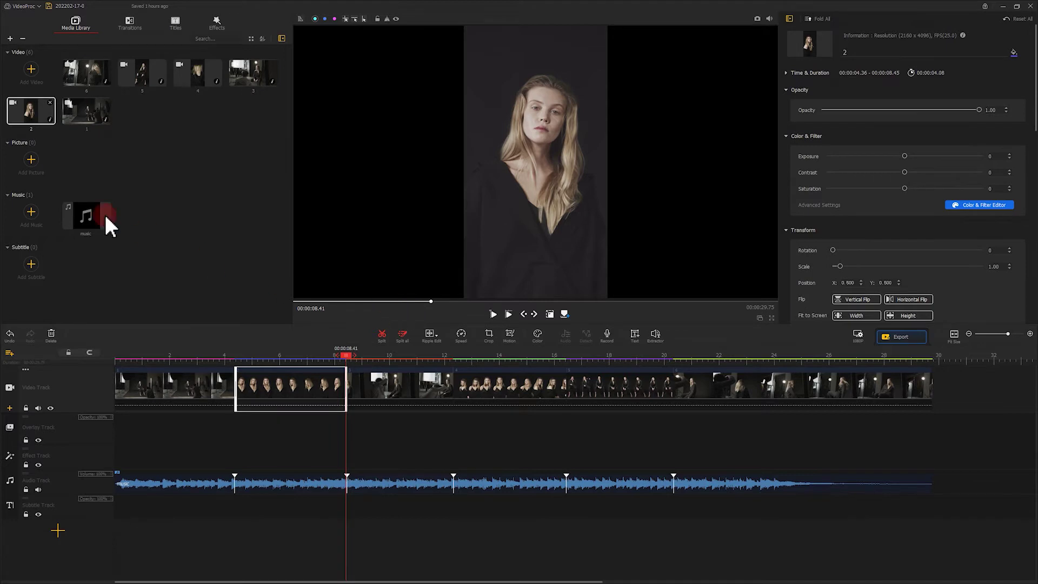
Step: Place clip 2 on the overlay track, fit it to screen height, and move it left
drag(31, 115, 178, 436)
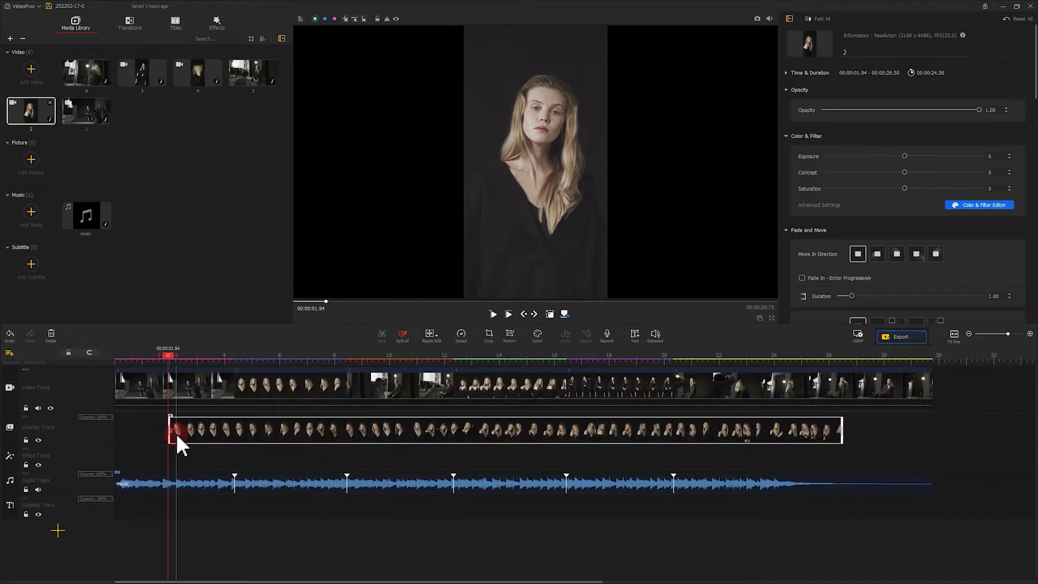
click(282, 357)
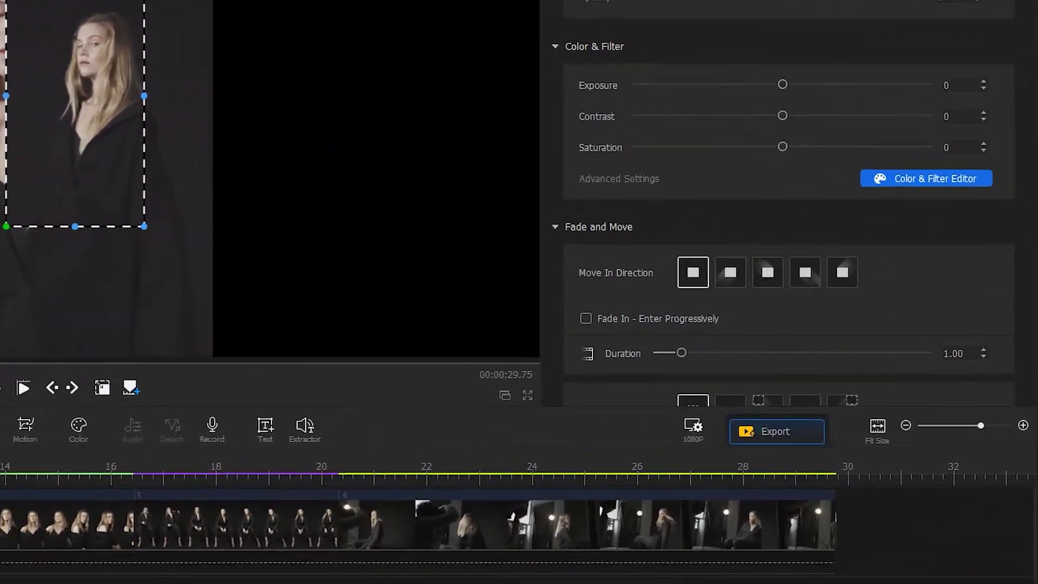
scroll(1031, 120, down, 5)
drag(1028, 7, 1030, 30)
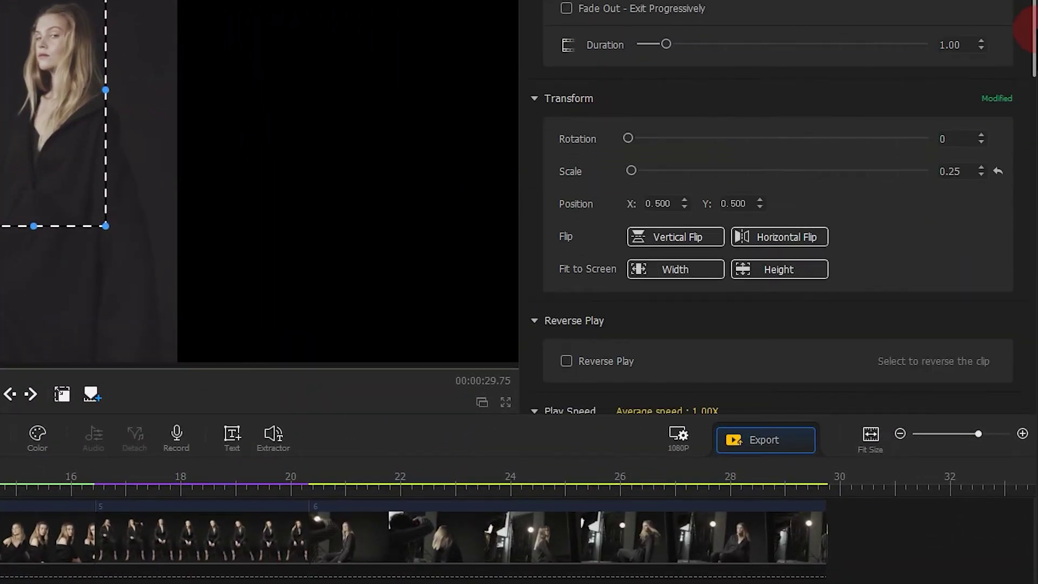
click(765, 271)
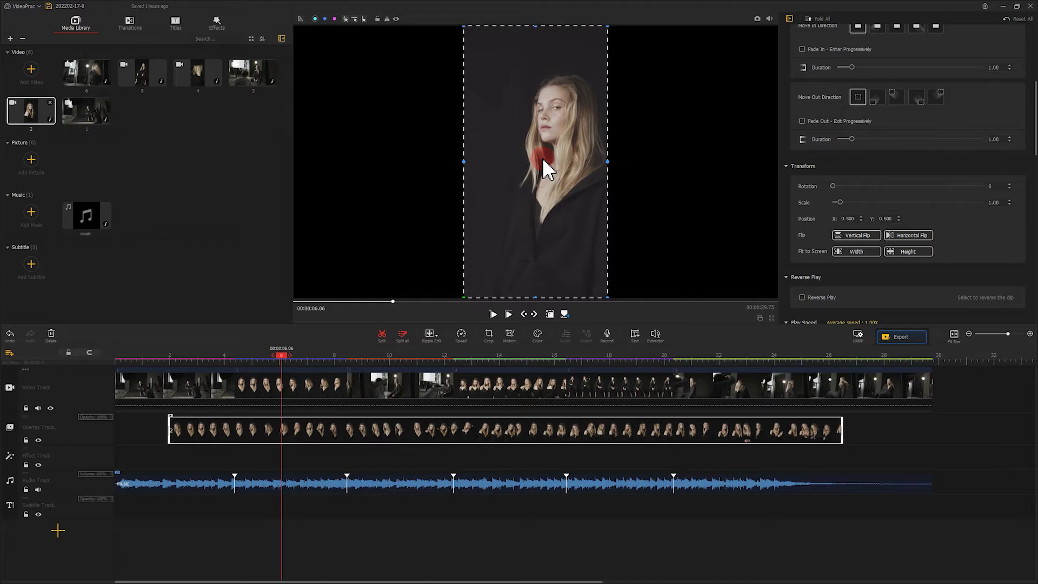
drag(544, 159, 389, 162)
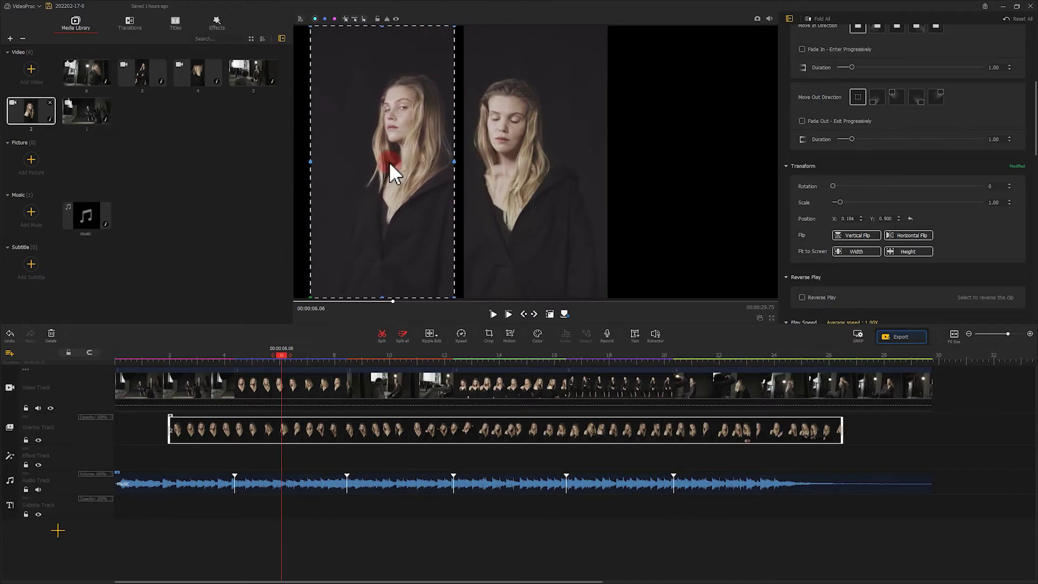
Step: Slide the overlay clip later, trim its start to match, and add another overlay track
mouse_move(233, 432)
mouse_down()
mouse_move(262, 429)
mouse_move(225, 429)
mouse_move(234, 430)
mouse_up()
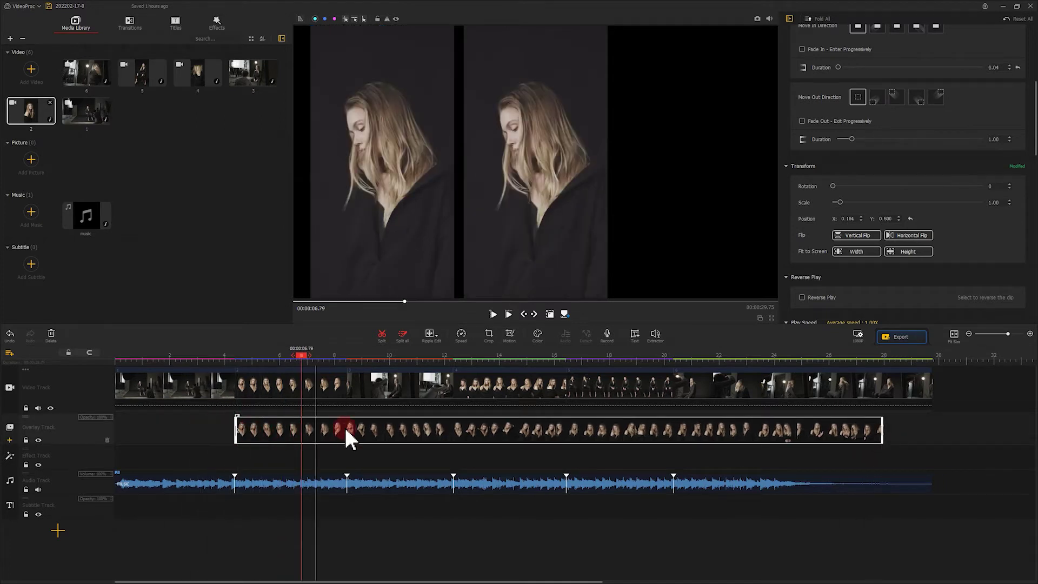
drag(880, 430, 346, 430)
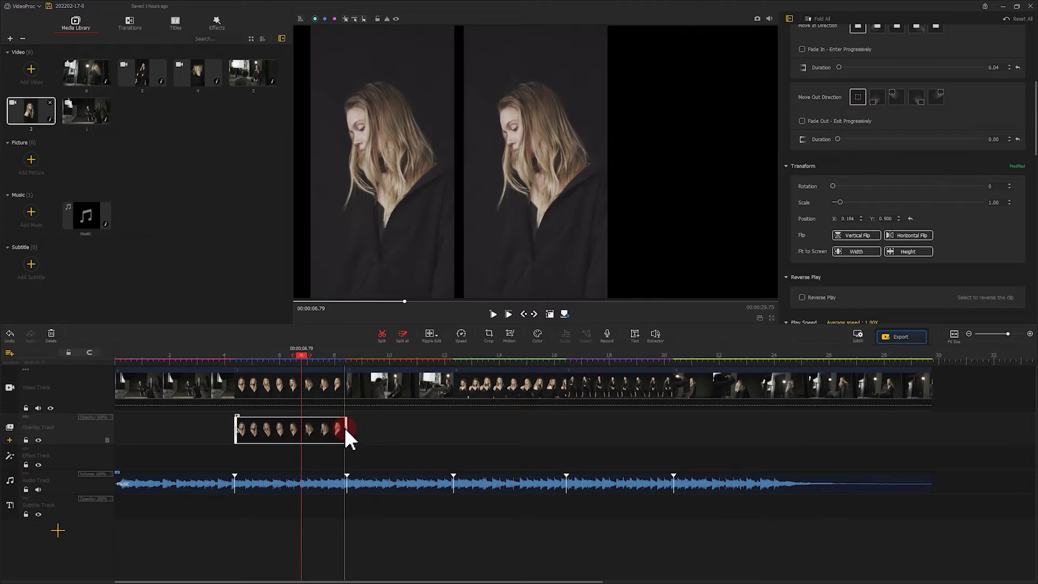
click(238, 431)
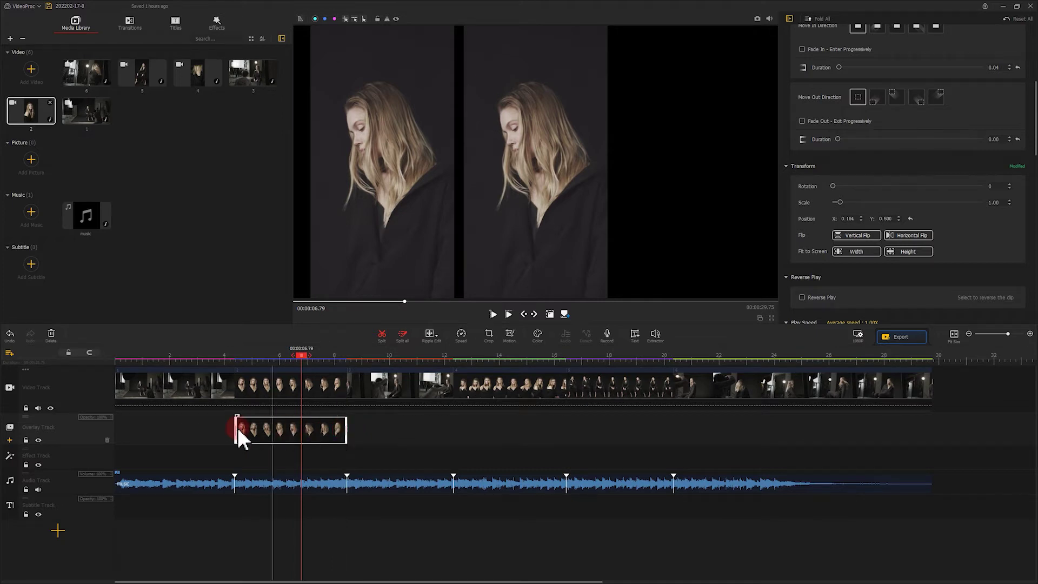
click(10, 441)
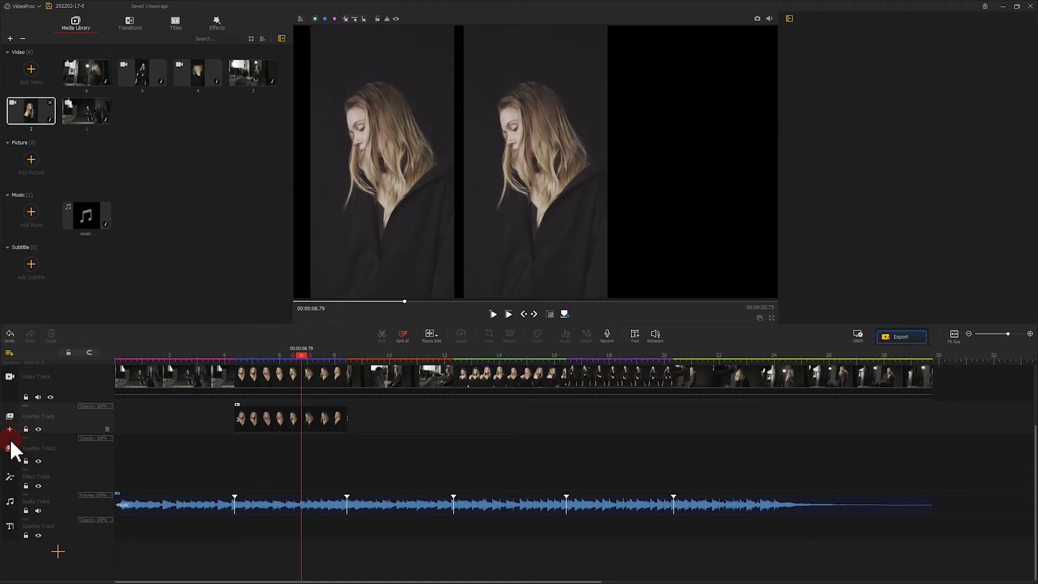
Step: Put another clip 2 on the new overlay track, move it right, and align and trim it to the upper overlay
click(8, 286)
drag(43, 130, 226, 463)
drag(226, 464, 226, 463)
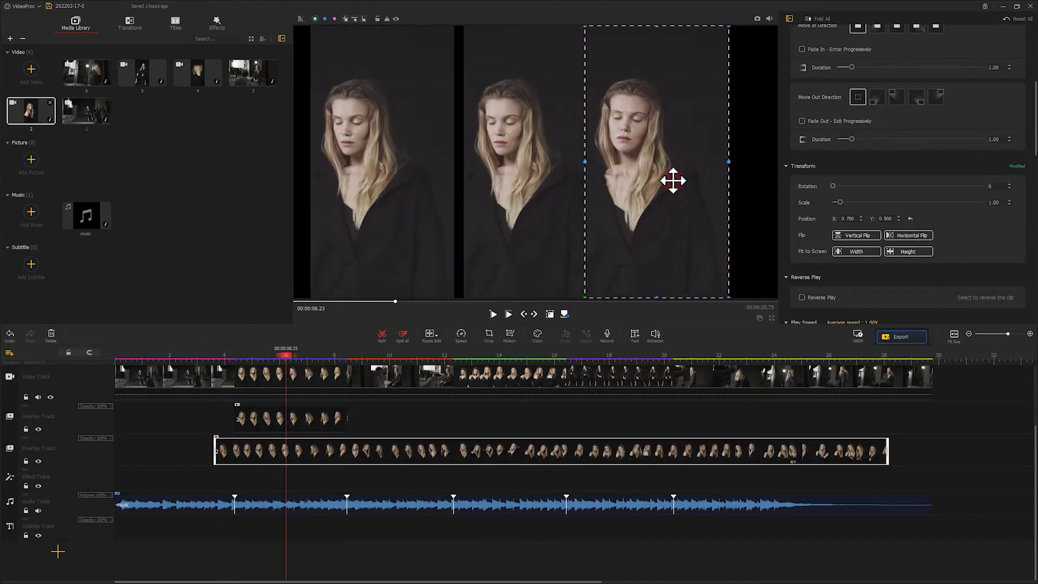
drag(672, 178, 705, 178)
drag(345, 449, 235, 449)
drag(887, 452, 351, 481)
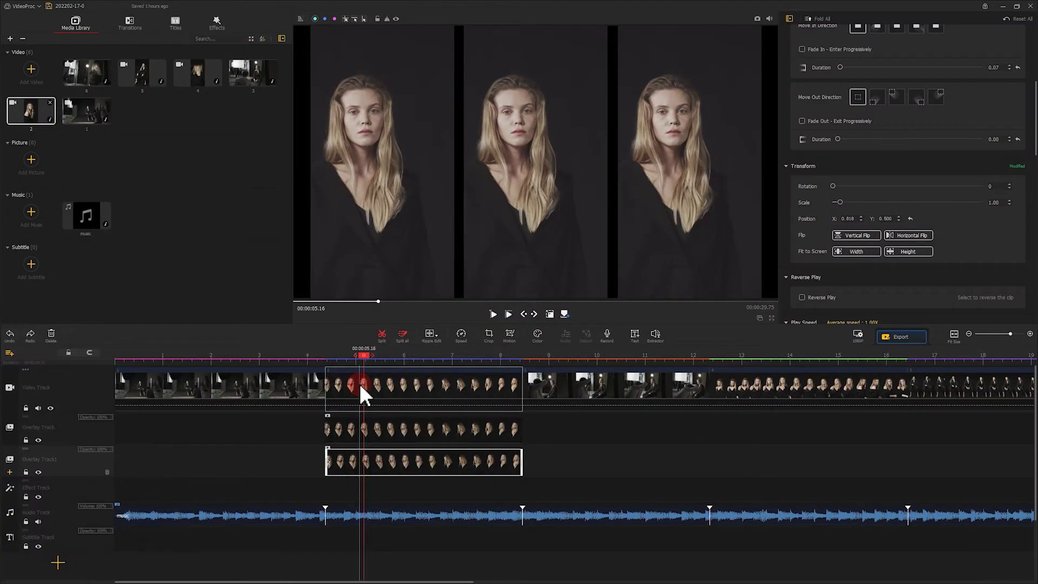
Step: Extend the upper overlay clip so it starts slightly earlier than the lower one
click(327, 431)
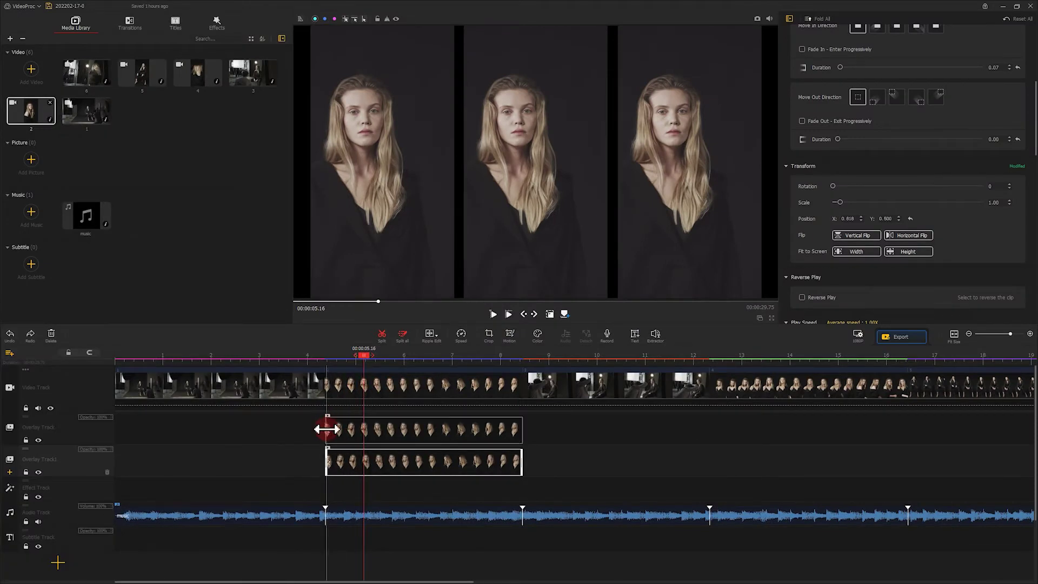
click(327, 429)
drag(327, 430, 331, 455)
Step: Play back the staggered overlay section from just before it begins
drag(327, 357, 299, 357)
click(324, 377)
click(323, 377)
click(494, 313)
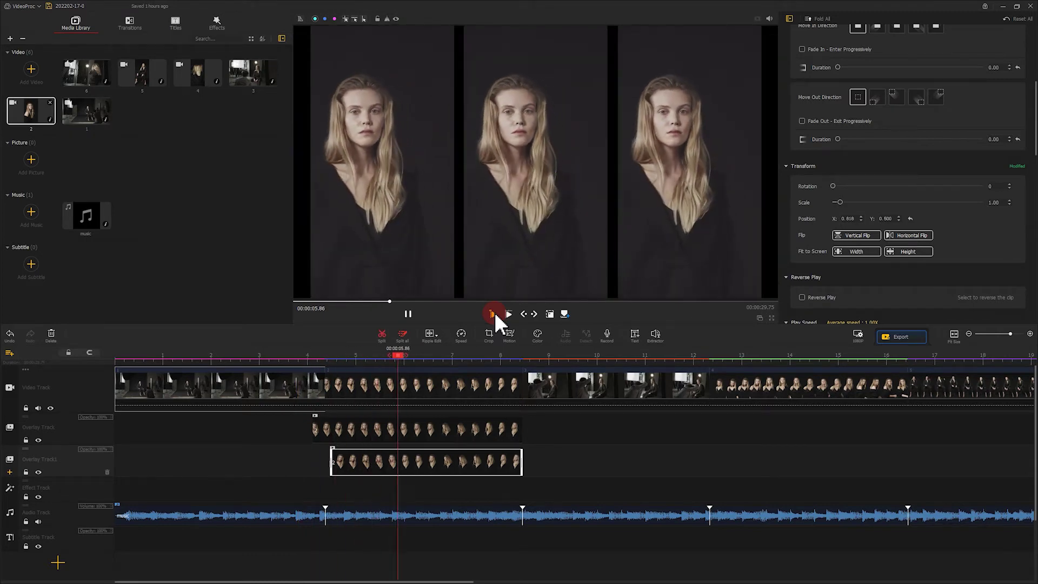
click(410, 314)
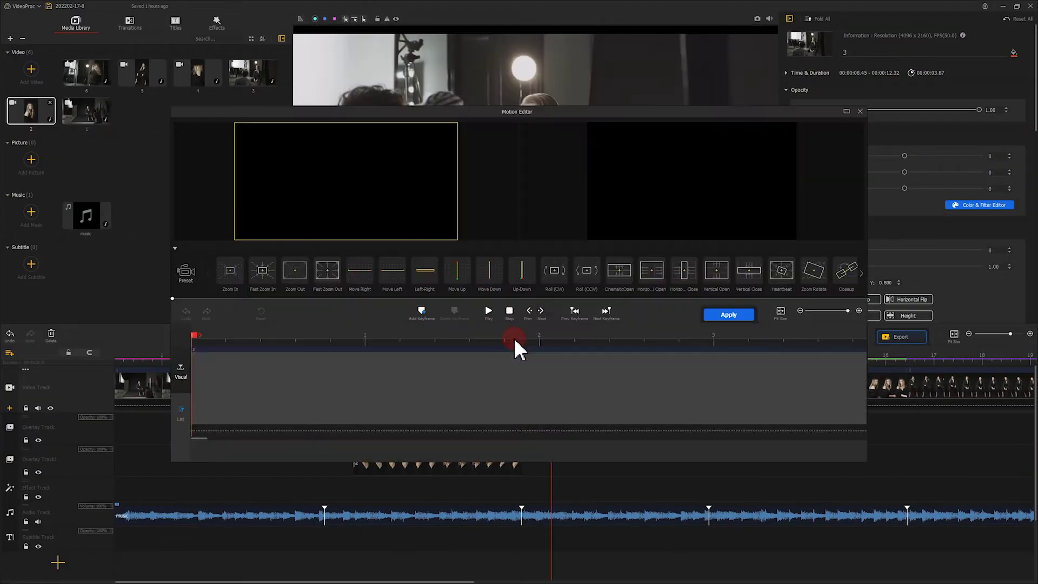
Step: Keyframe clip 3's crop at the start and about 1 s toward the bottom-right, then apply
click(421, 312)
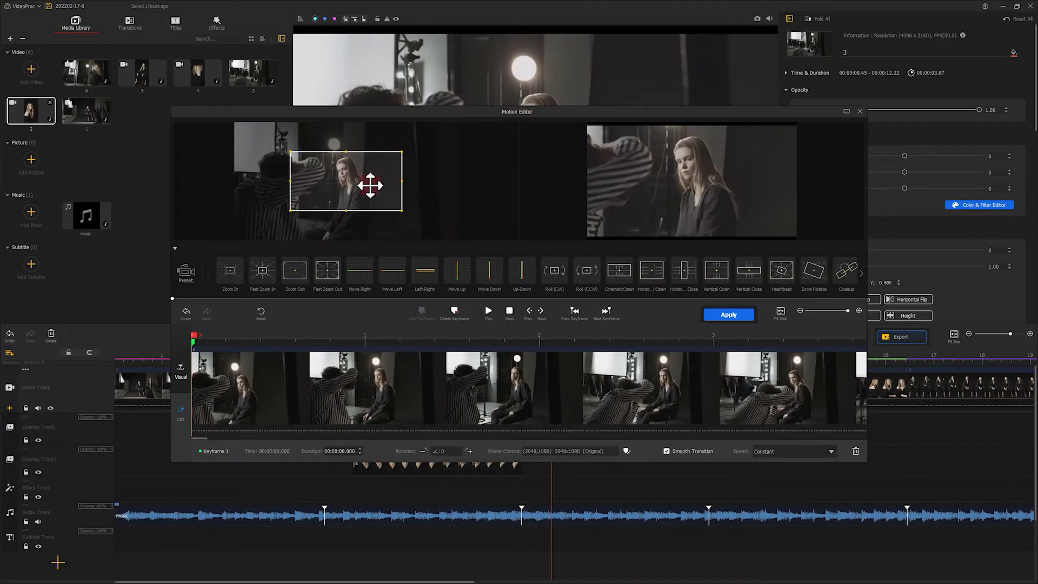
drag(368, 185, 365, 185)
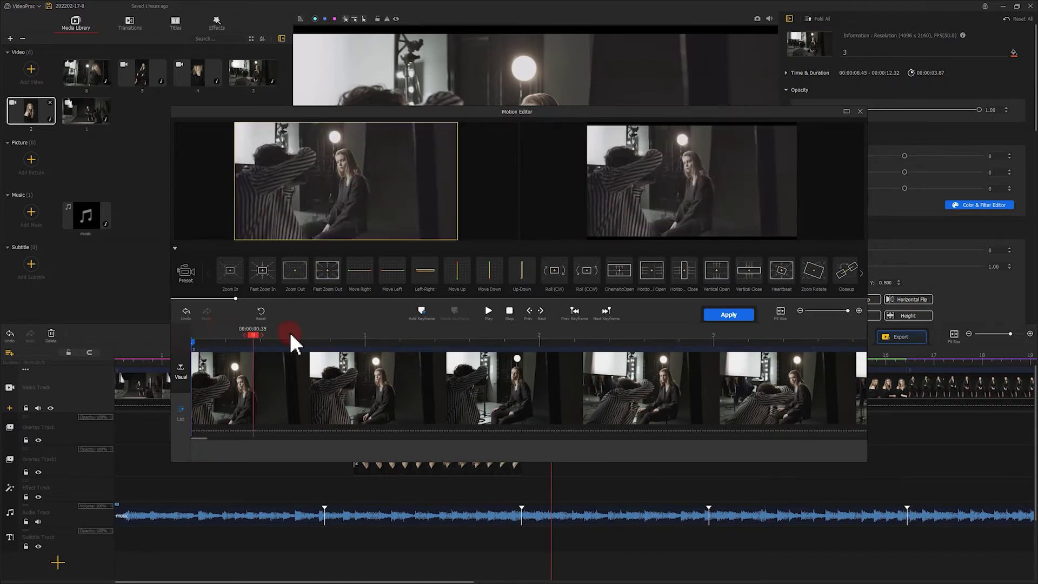
click(369, 336)
click(422, 314)
mouse_move(342, 181)
mouse_down()
mouse_move(359, 173)
mouse_move(414, 240)
mouse_up()
drag(389, 212, 414, 217)
drag(366, 341, 865, 338)
click(724, 315)
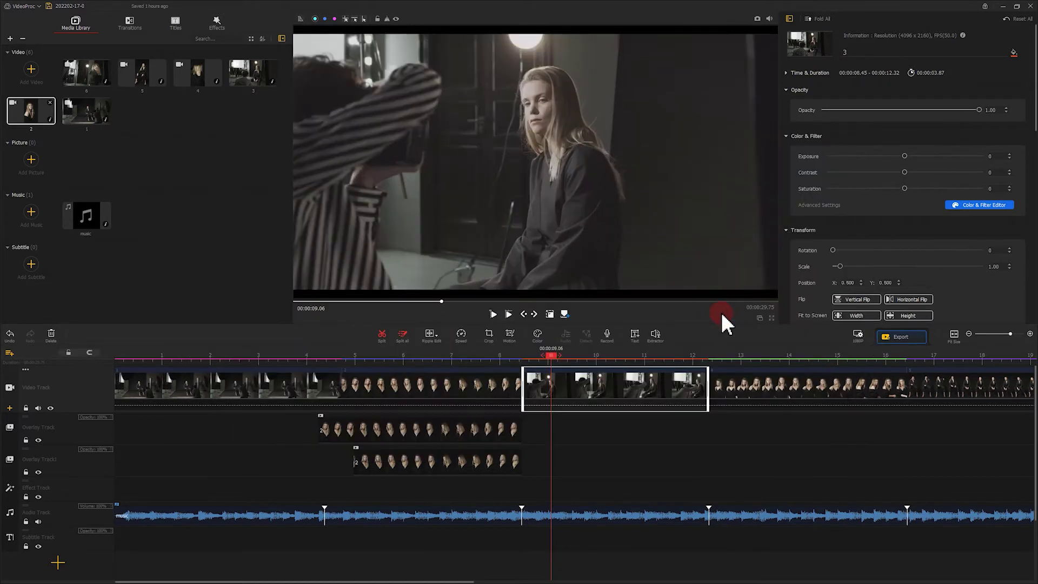
Step: Play back the edit from about 8.36 seconds
drag(551, 352, 514, 355)
click(493, 314)
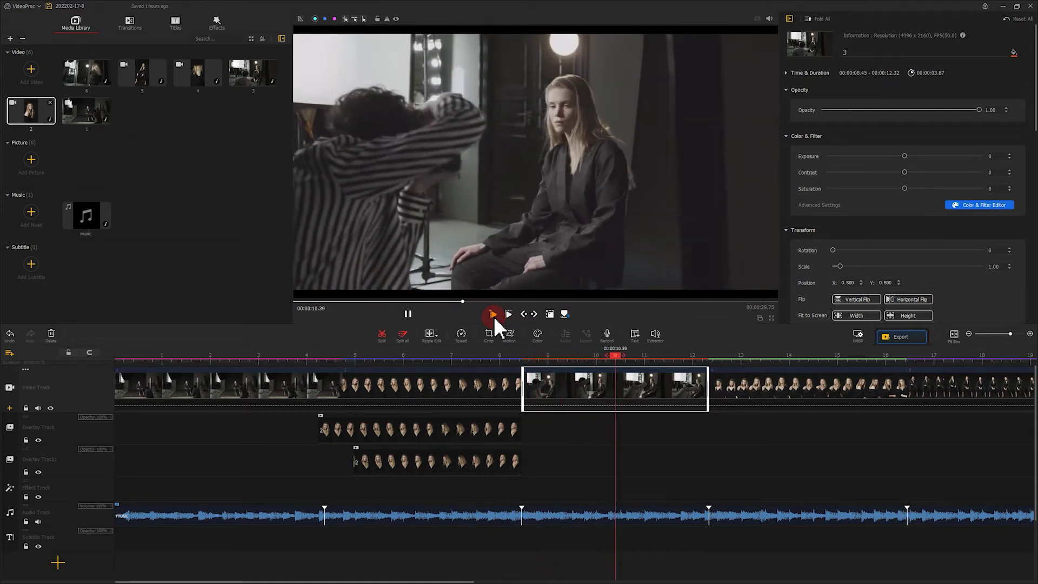
click(409, 314)
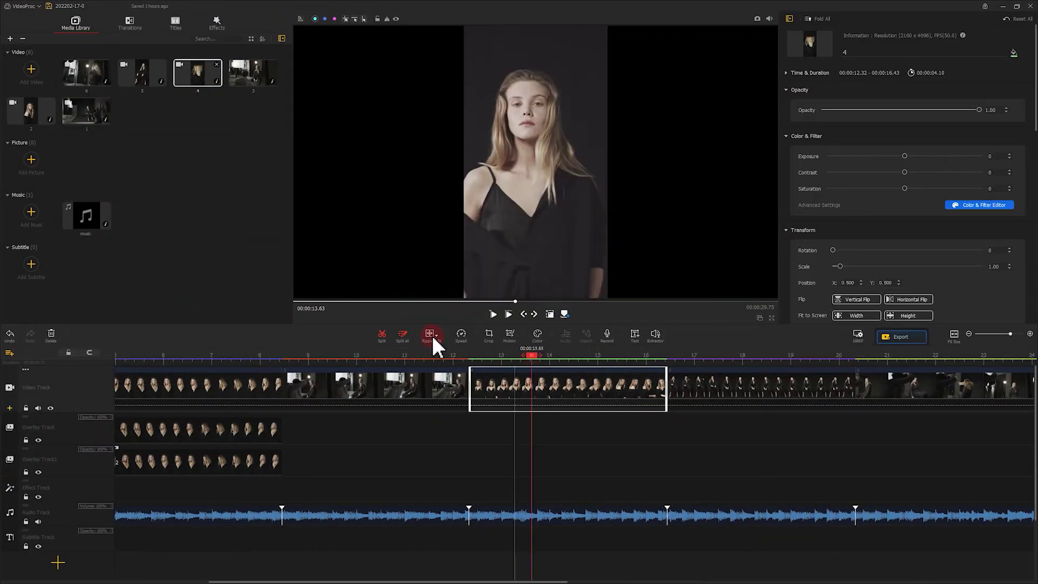
Step: Place clip 4 on the upper overlay track at full screen height against the left edge
drag(198, 72, 475, 436)
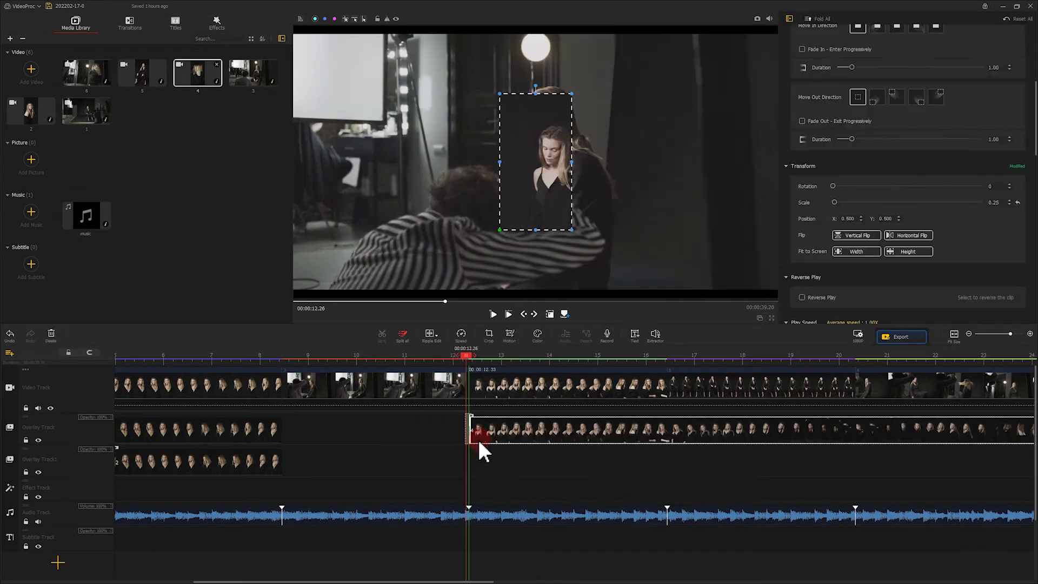
click(898, 251)
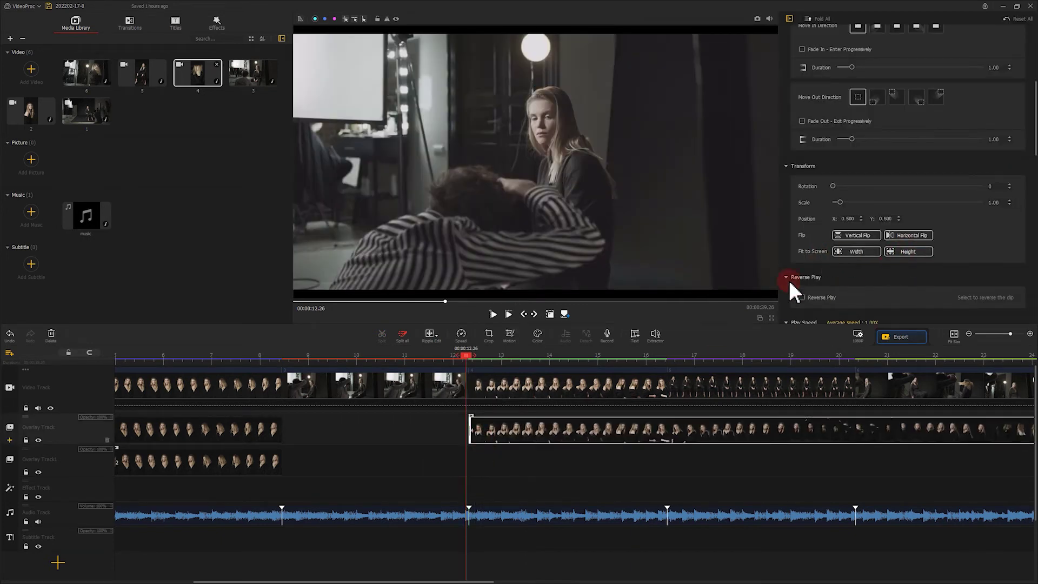
click(500, 355)
click(563, 219)
drag(562, 219, 399, 197)
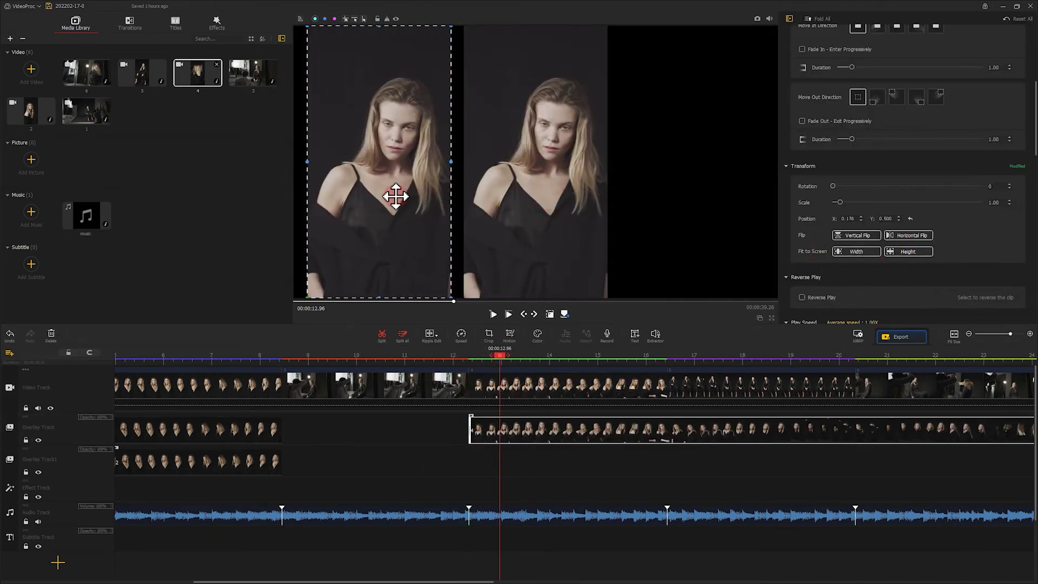
Step: Add a second full-height clip 4 copy on the lower overlay track at the right edge
drag(198, 73, 482, 466)
click(890, 256)
drag(540, 213, 706, 216)
Step: Trim both overlay clips to end at 16.44 s and check the layout at 14.23 s
click(667, 361)
scroll(667, 361, down, 3)
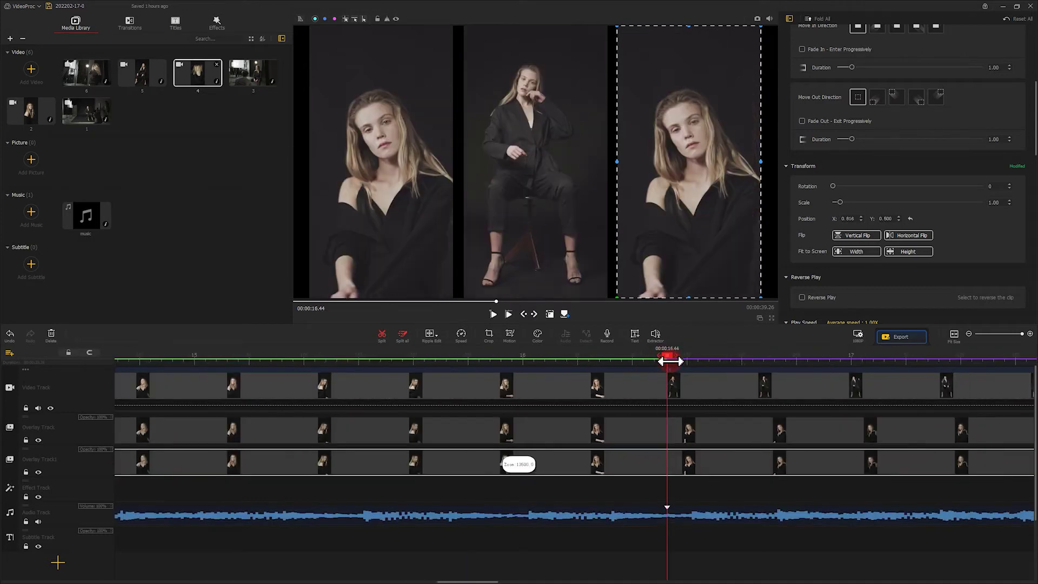
scroll(554, 364, down, 1)
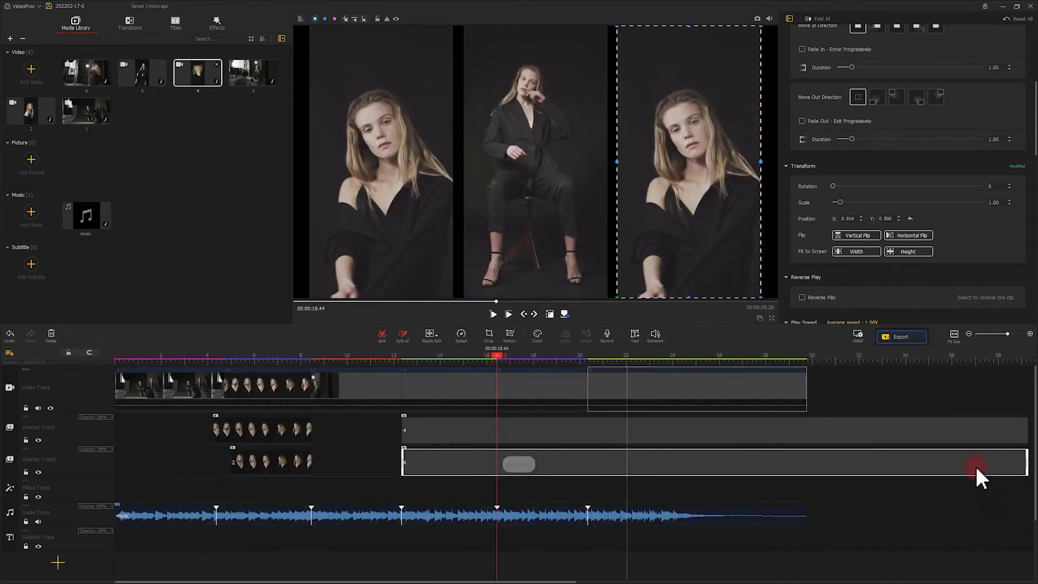
drag(1027, 464, 496, 464)
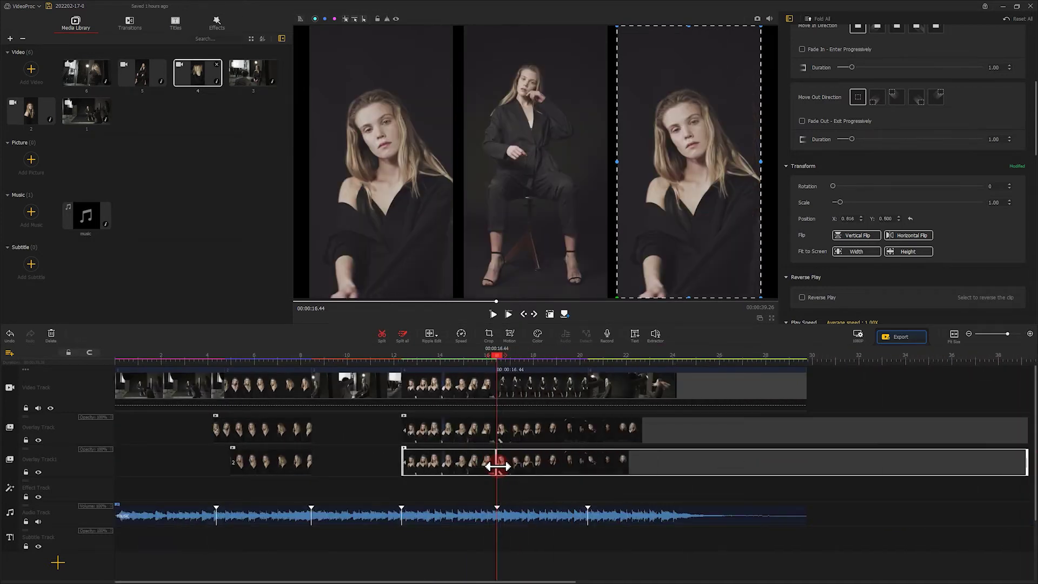
drag(1030, 438, 496, 431)
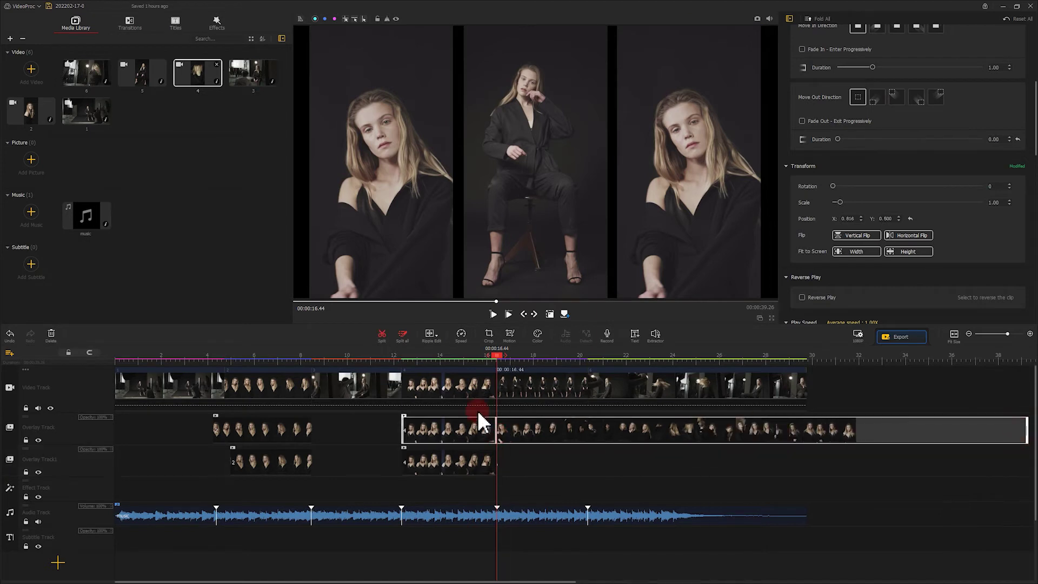
scroll(503, 454, up, 2)
click(552, 356)
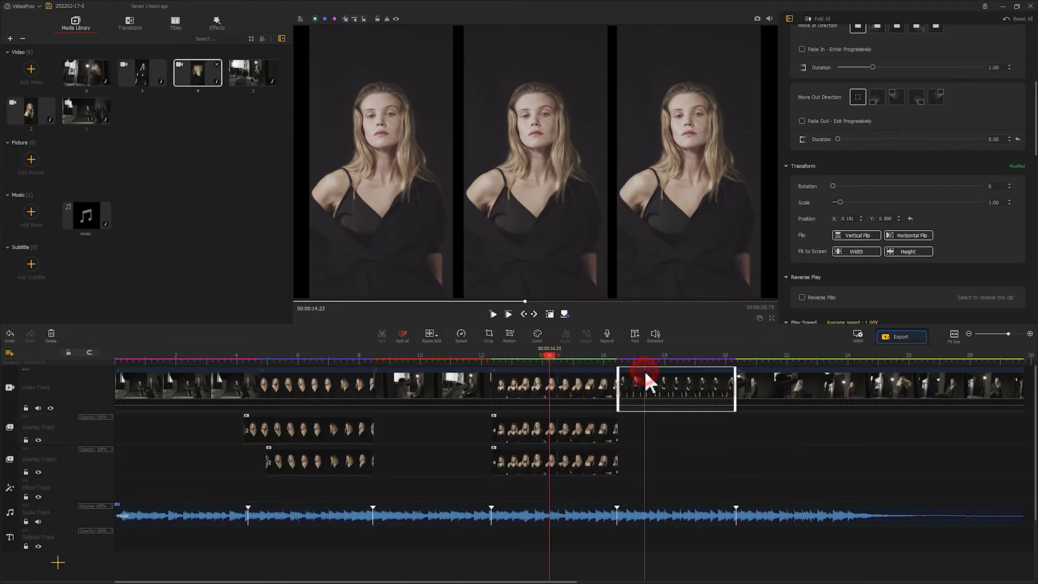
Step: Add a first Motion keyframe at the clip start with a tight 16:9 crop over her lap and knees
click(517, 337)
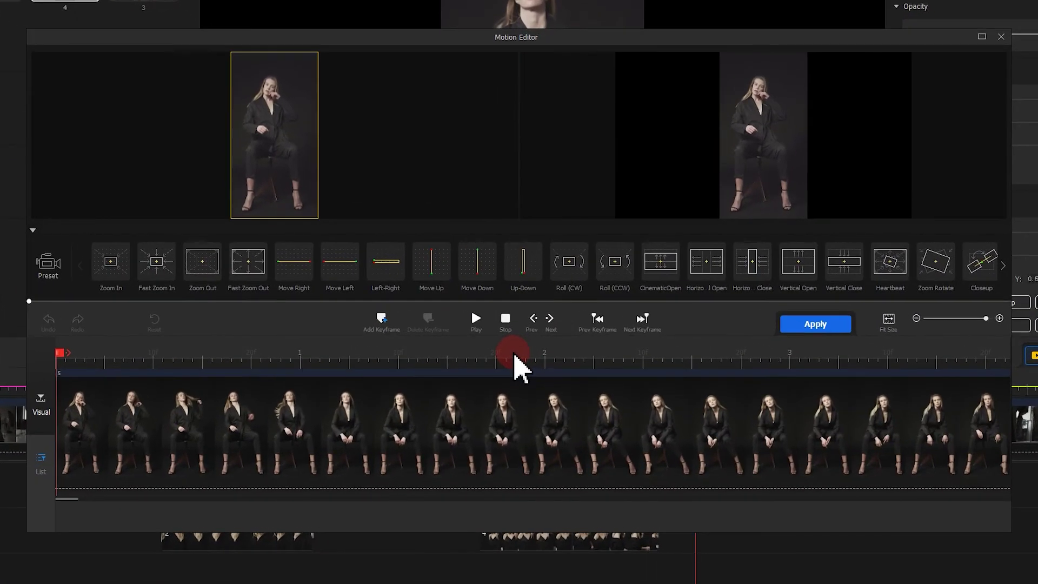
click(383, 321)
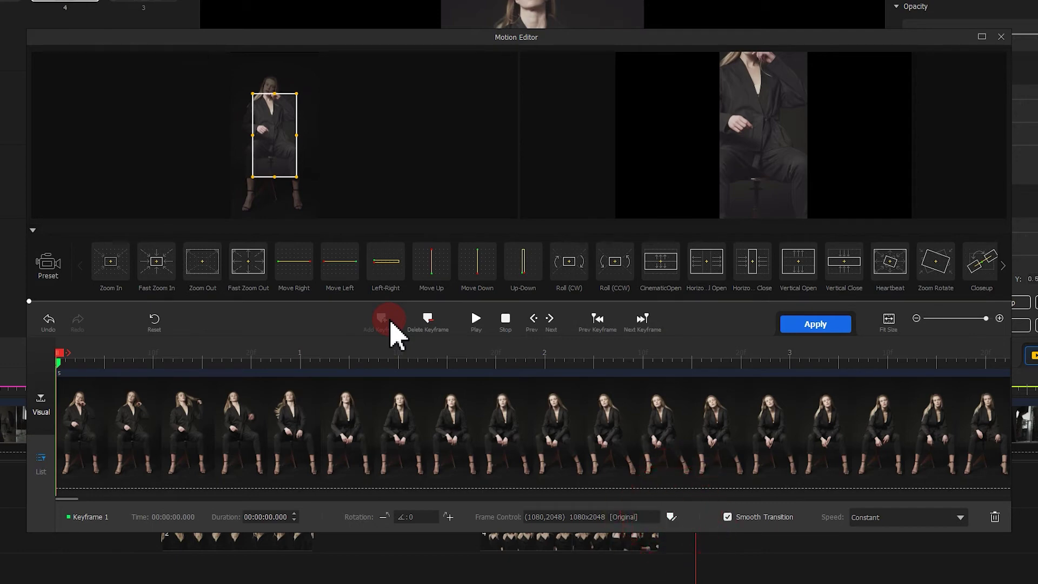
click(671, 517)
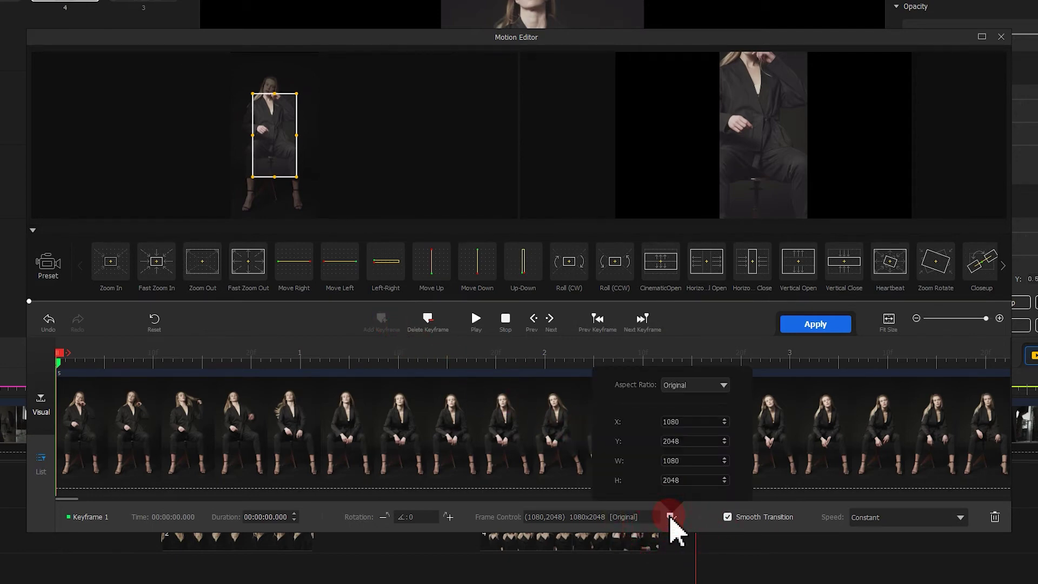
click(699, 385)
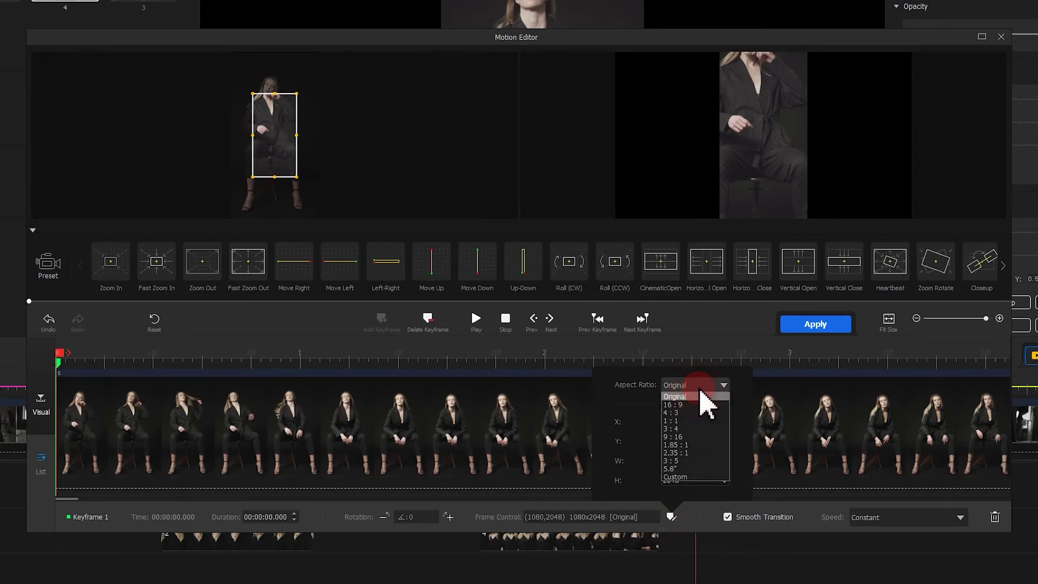
click(686, 405)
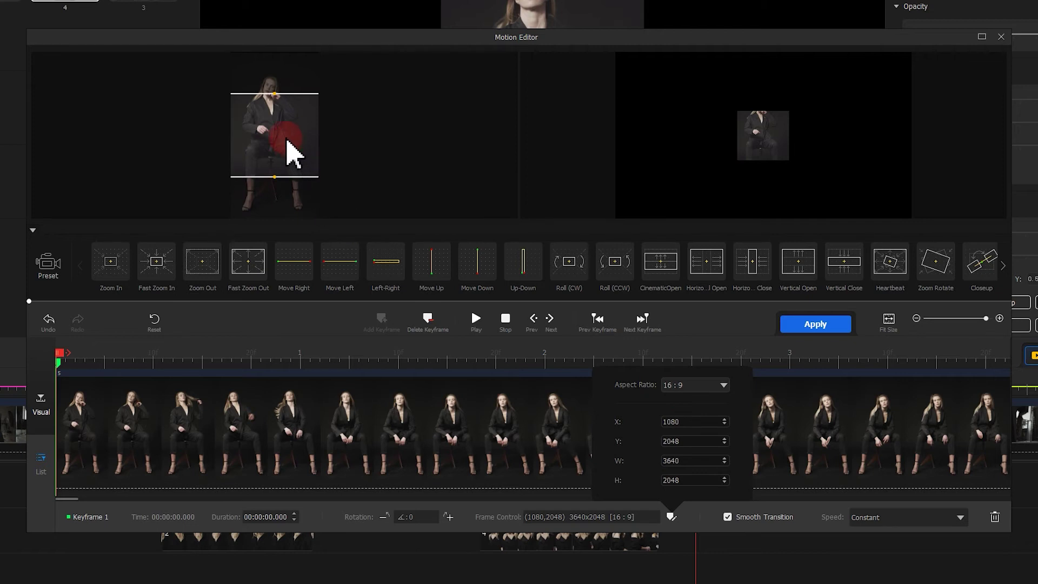
click(273, 93)
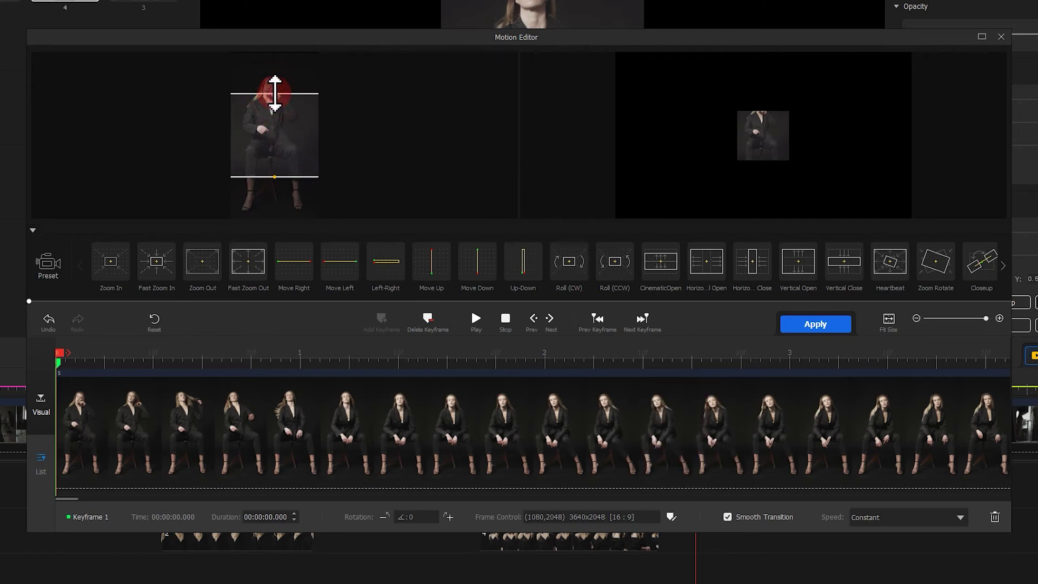
drag(275, 93, 315, 169)
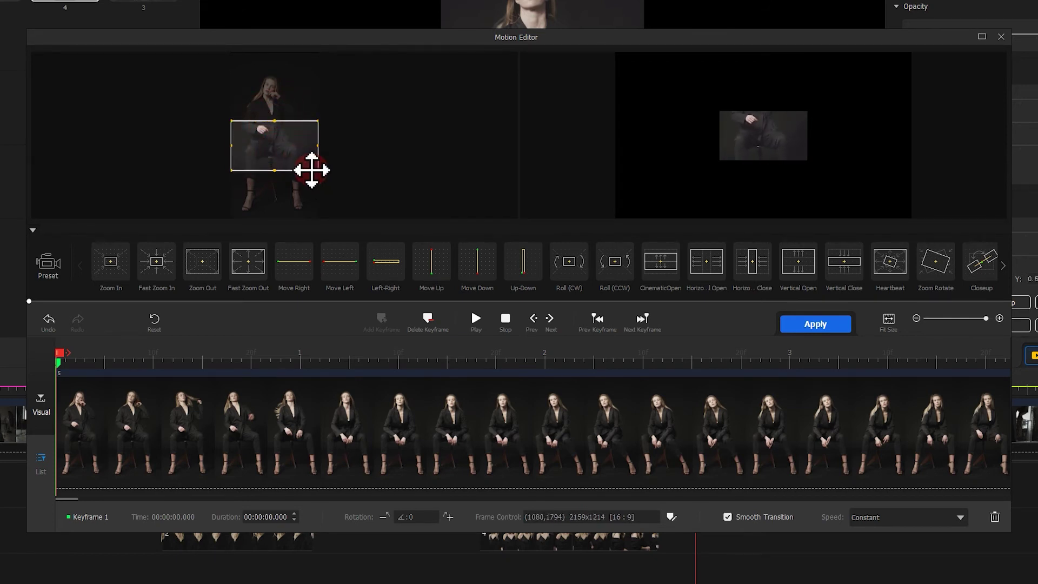
drag(296, 154, 296, 161)
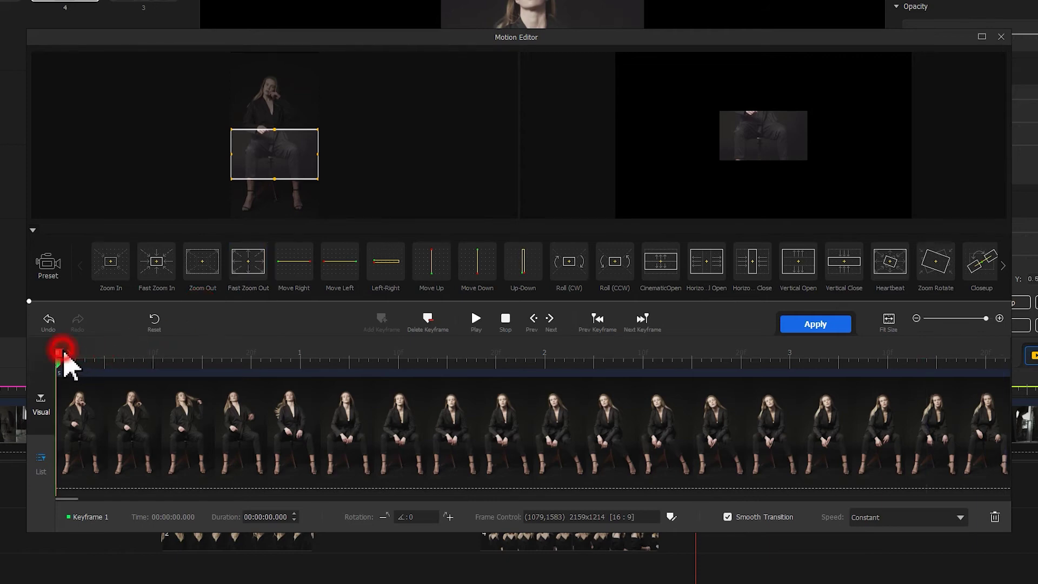
Step: Add a 1.68 s keyframe framing her face and a final keyframe at the clip end, then apply
drag(60, 351, 483, 367)
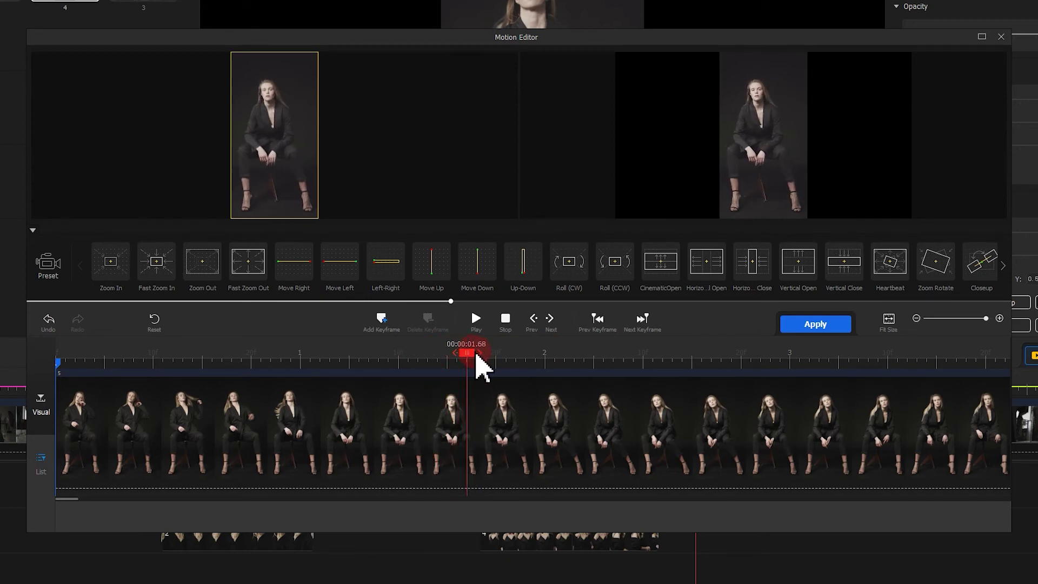
click(387, 319)
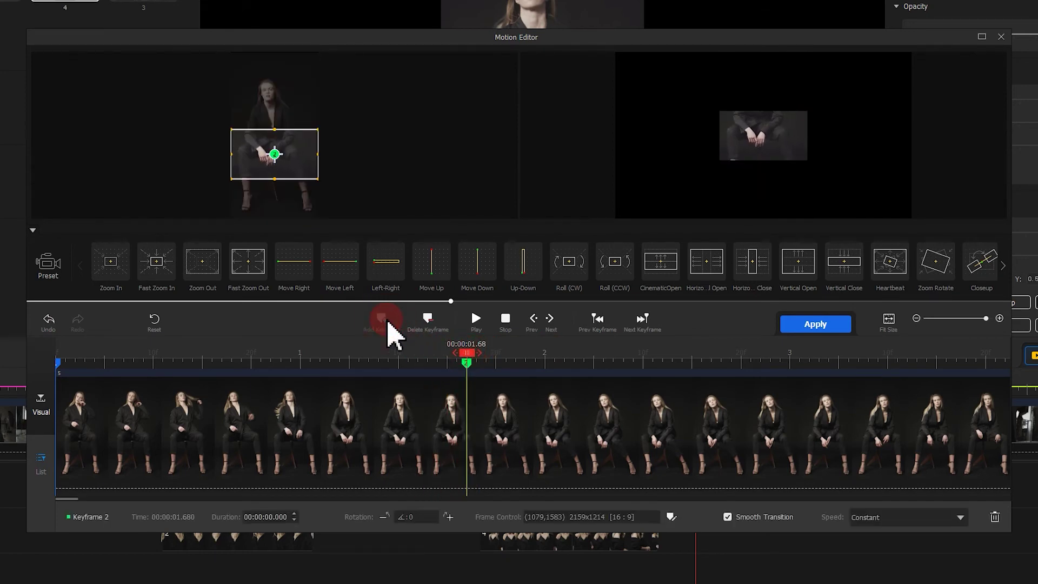
drag(285, 148, 285, 88)
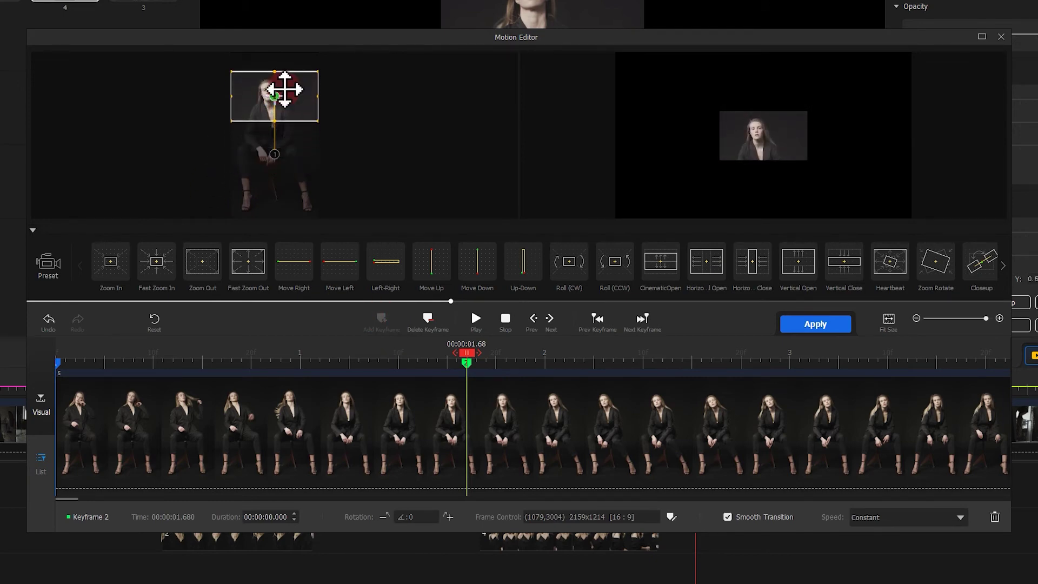
click(471, 352)
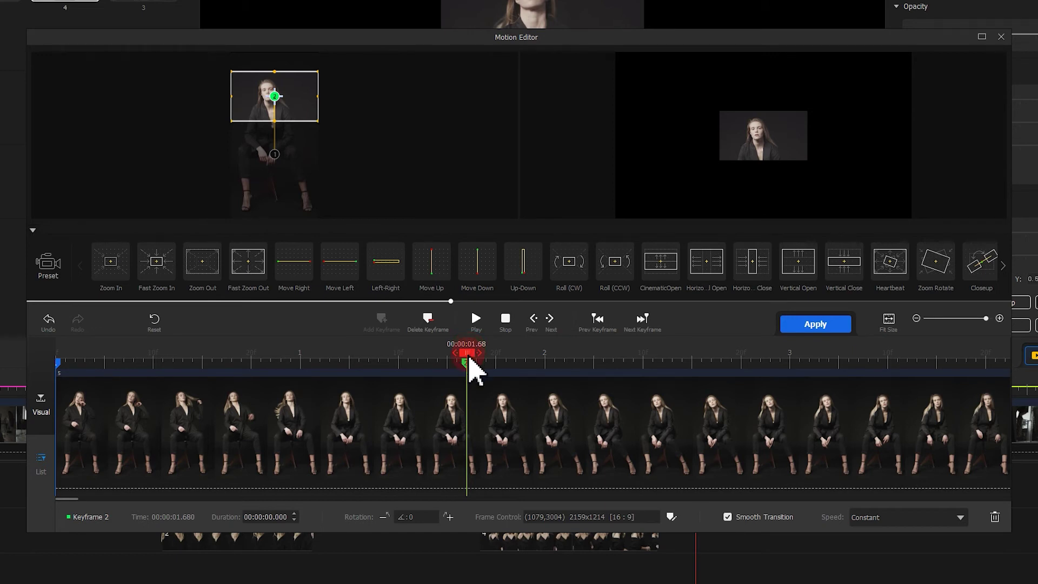
drag(470, 358, 1009, 358)
click(423, 315)
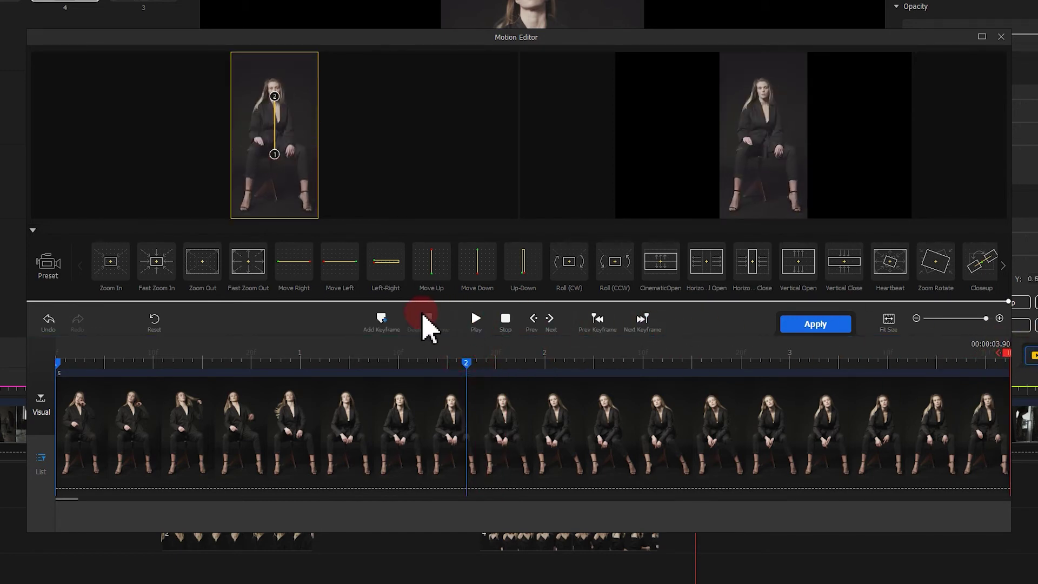
click(382, 320)
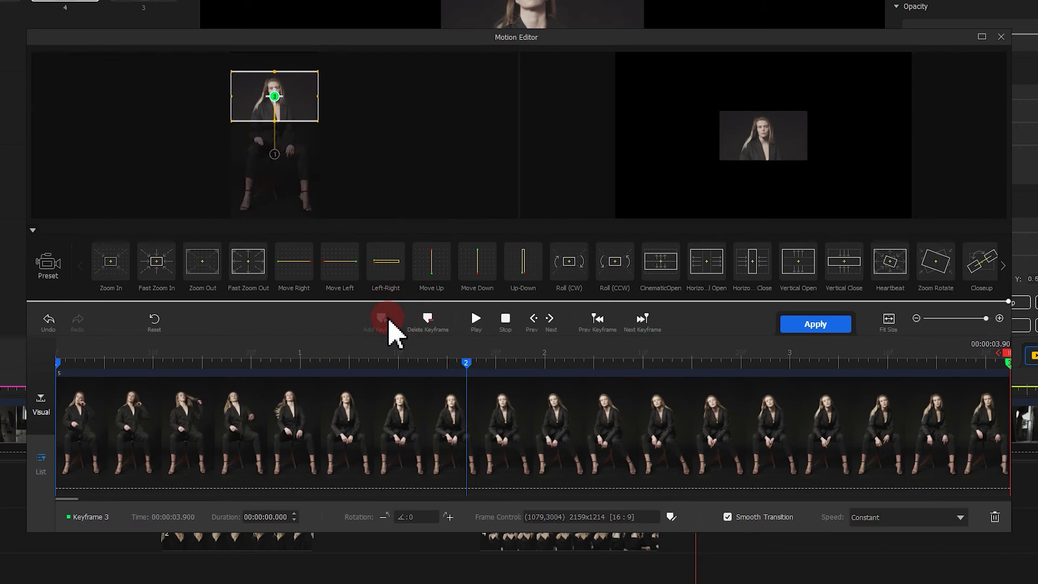
click(822, 324)
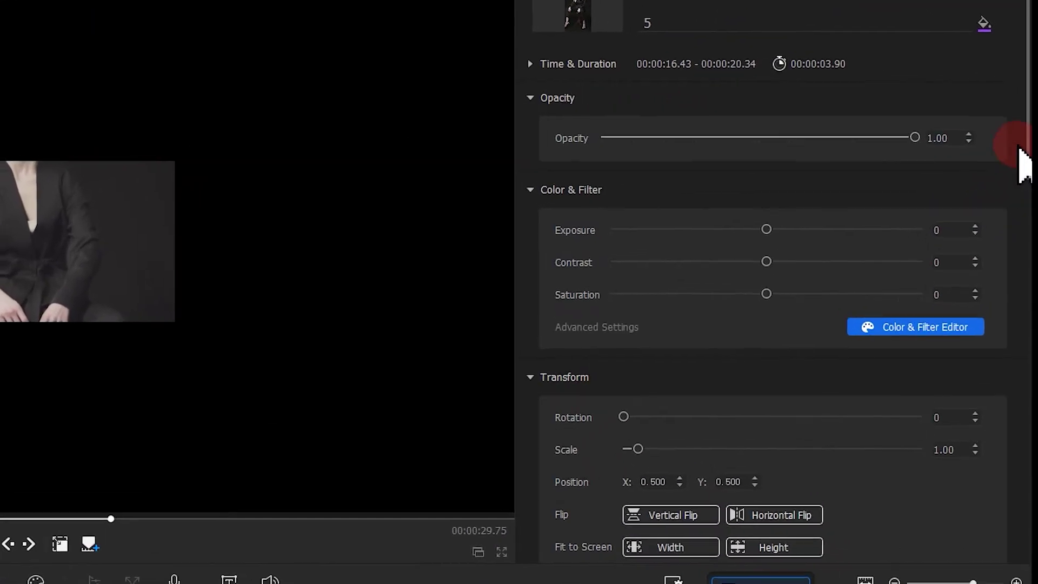
Step: Fit the zoomed seated-woman clip to screen width and preview its lap-to-face motion
drag(1024, 137, 1023, 220)
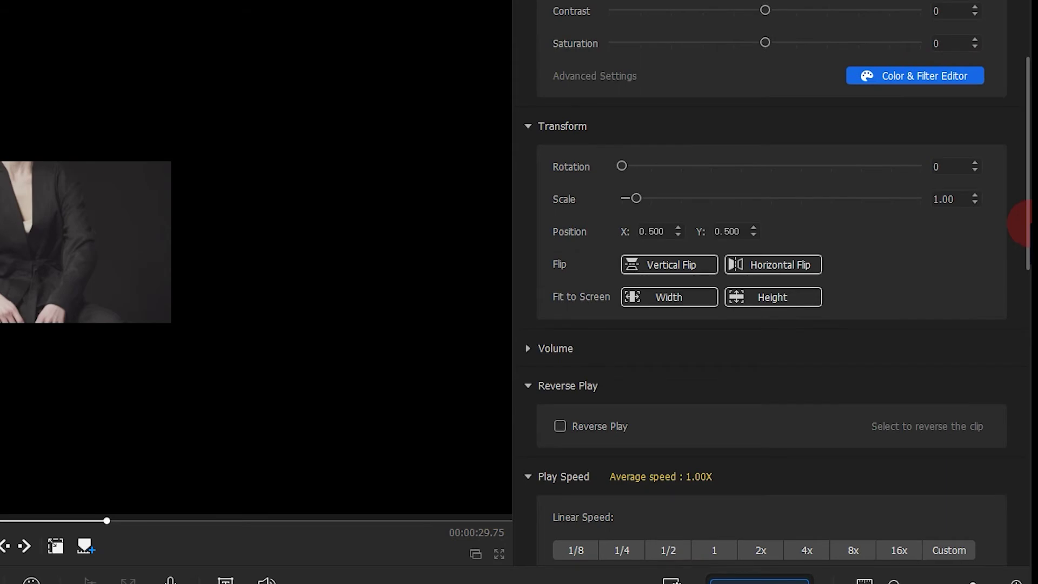
click(685, 296)
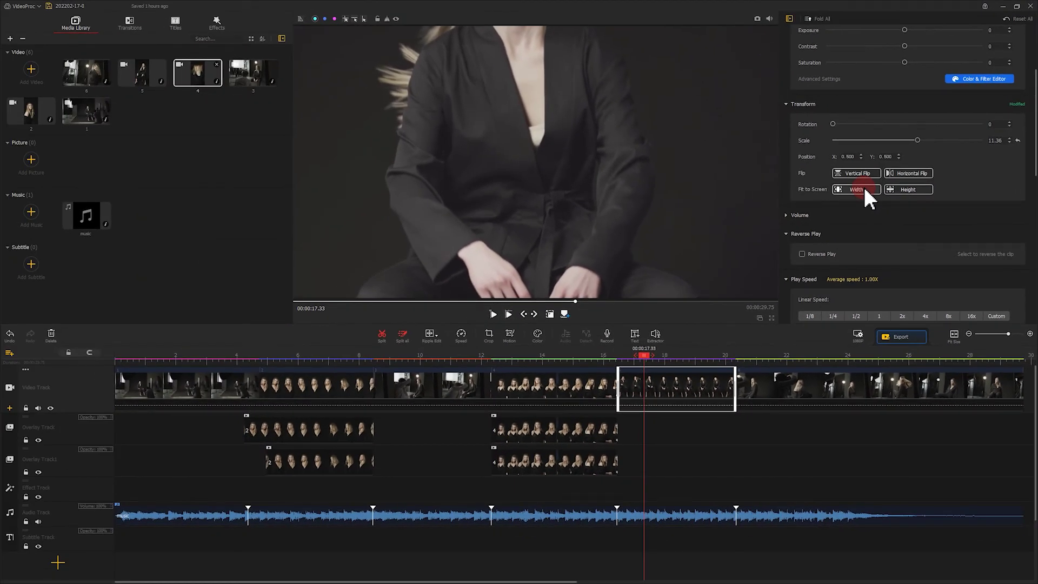
drag(633, 361, 620, 362)
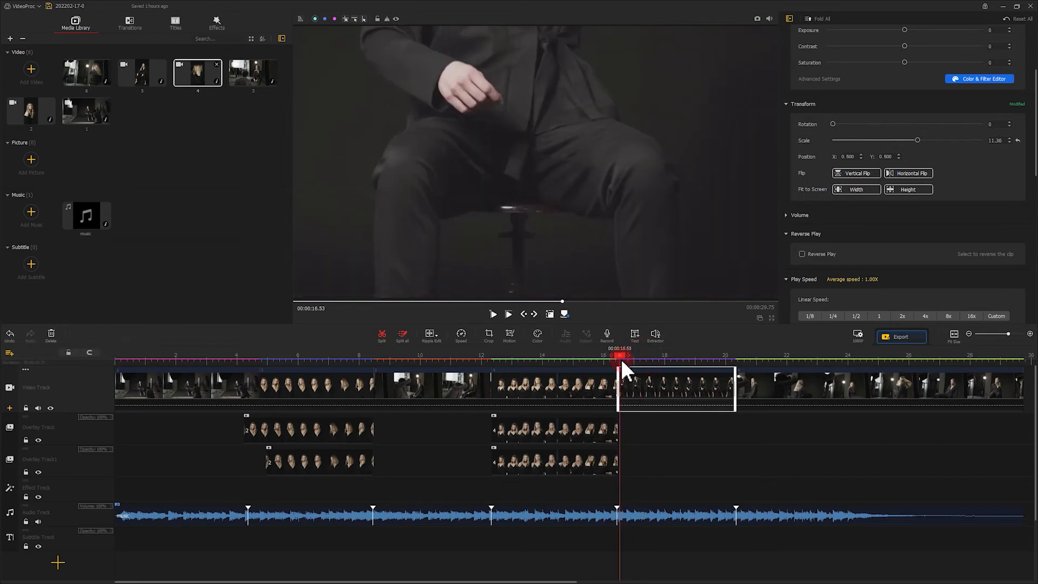
click(494, 314)
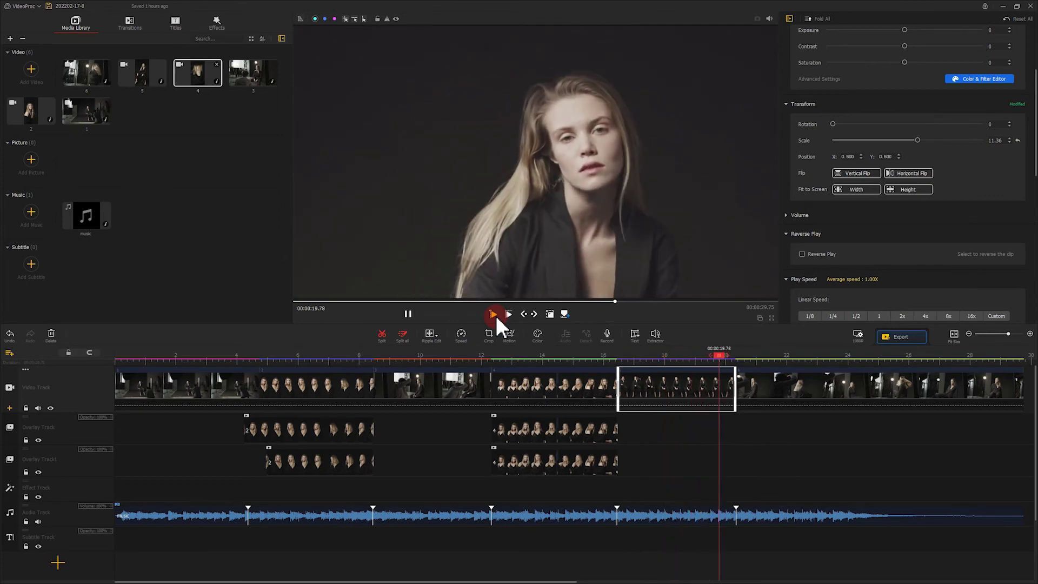
click(409, 314)
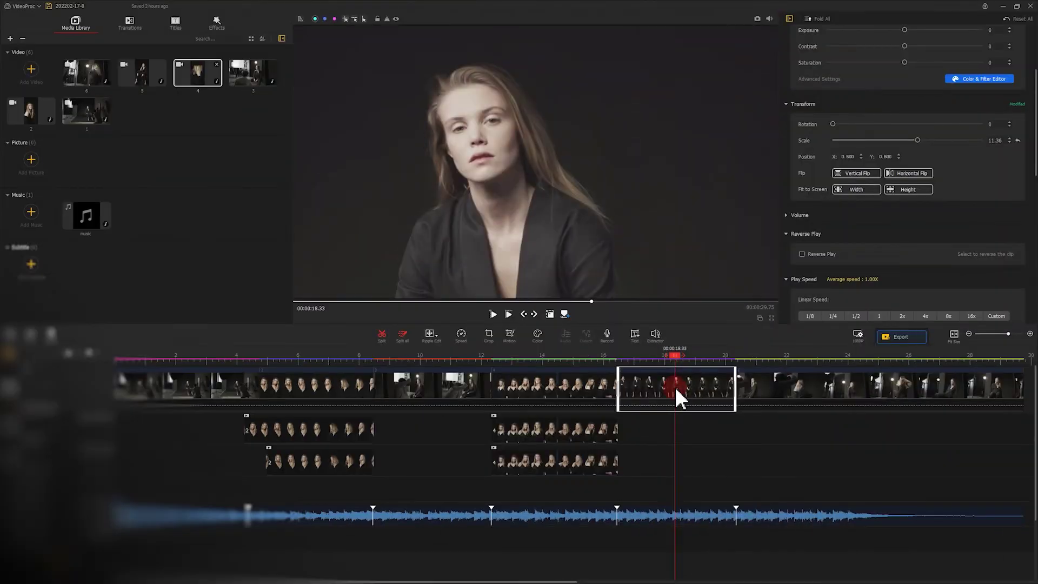
Step: Select the final hair-flip clip and set a tight starting keyframe crop around the woman
click(793, 393)
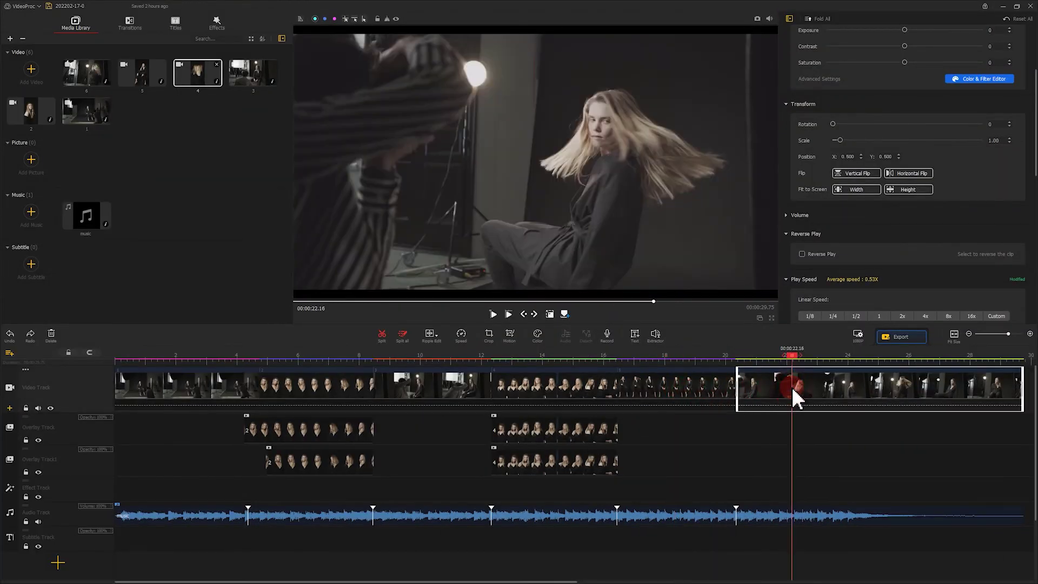
click(511, 336)
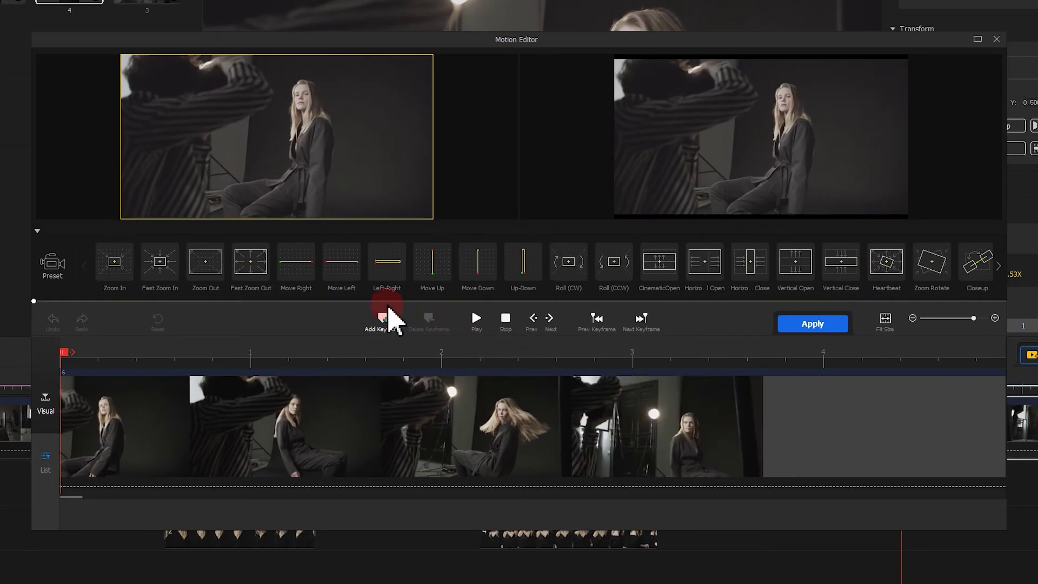
click(388, 309)
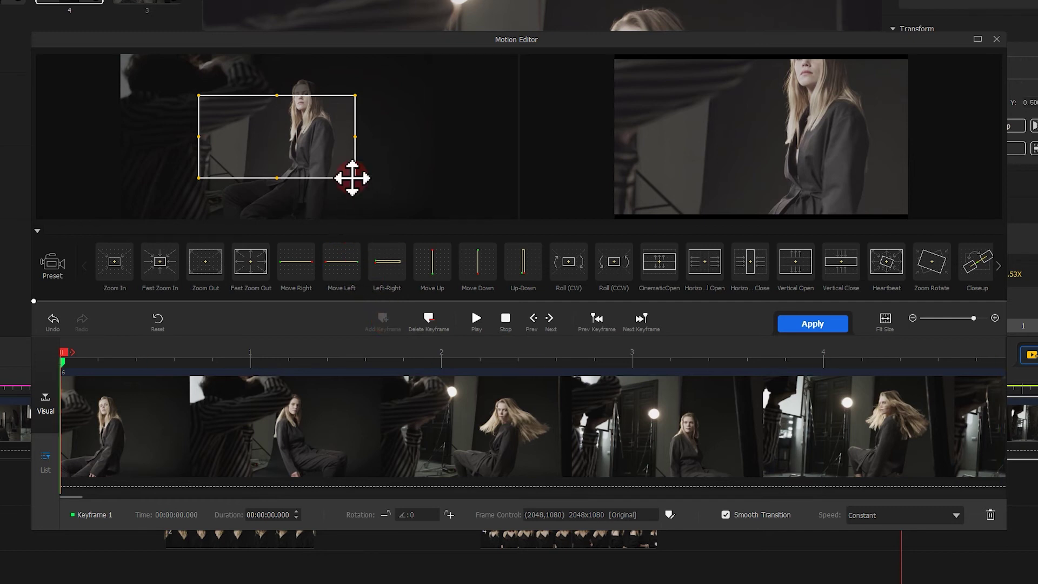
drag(353, 177, 317, 116)
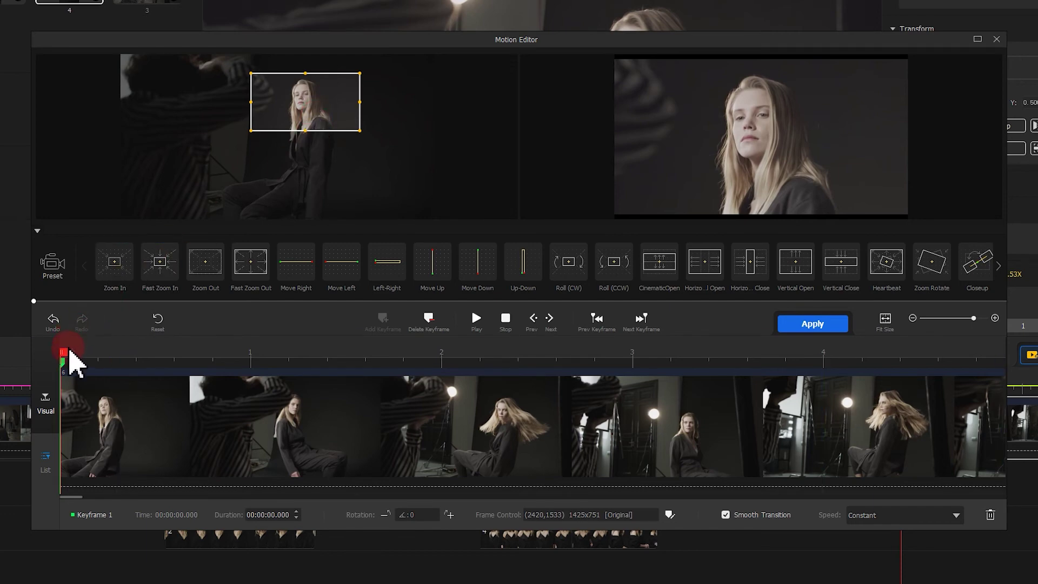
Step: Add a wide-shot keyframe at 2.99 s and a final keyframe at the clip end, then apply
drag(70, 359, 640, 364)
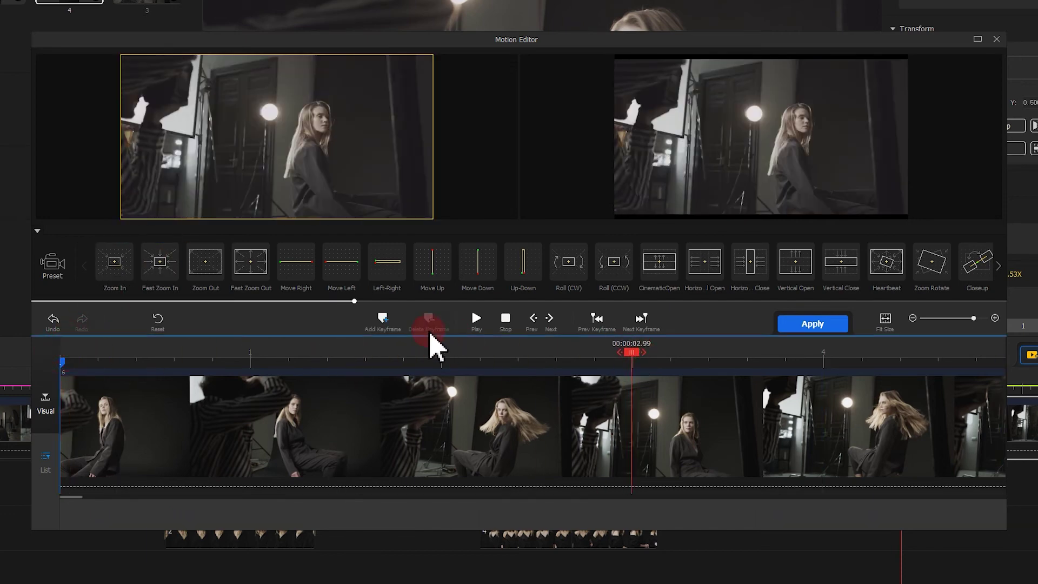
click(383, 319)
drag(331, 104, 385, 227)
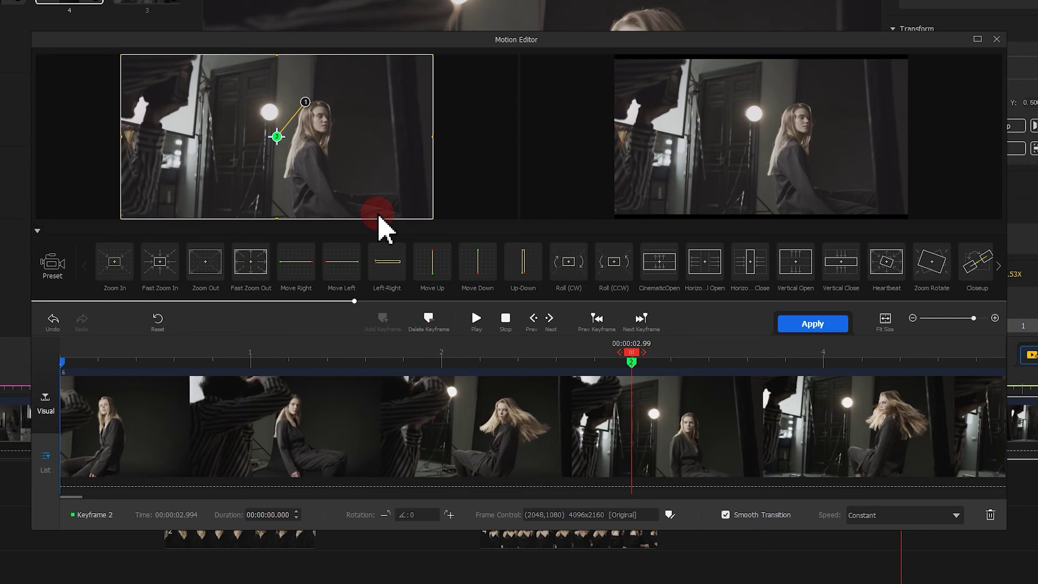
drag(647, 367, 1027, 364)
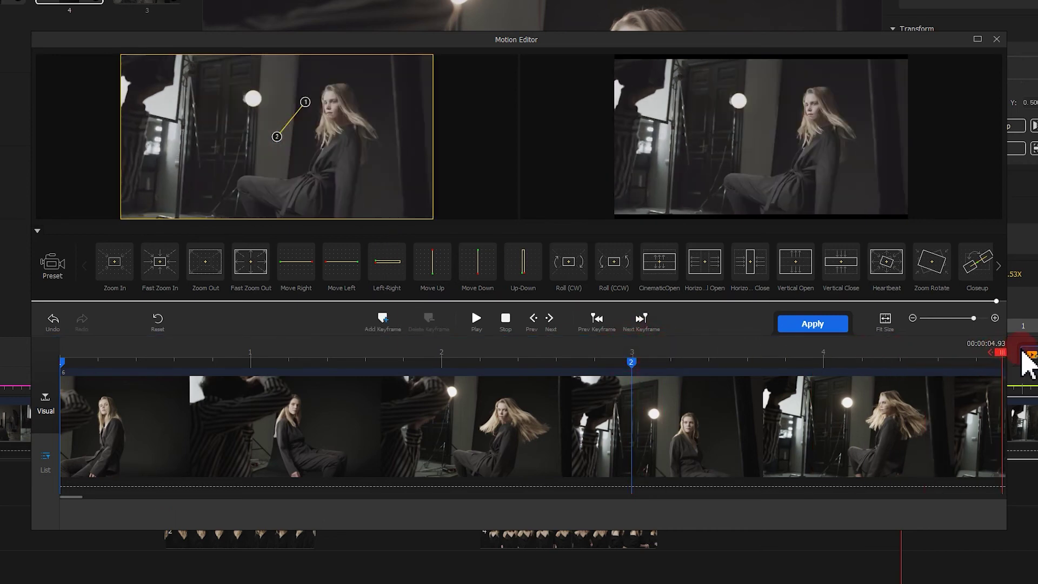
click(382, 319)
click(800, 324)
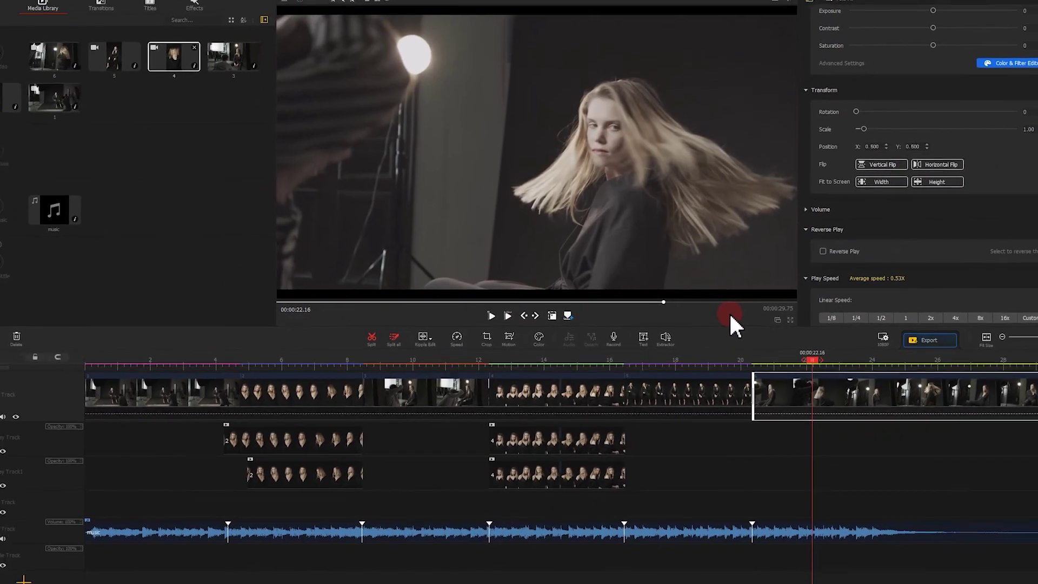
click(813, 355)
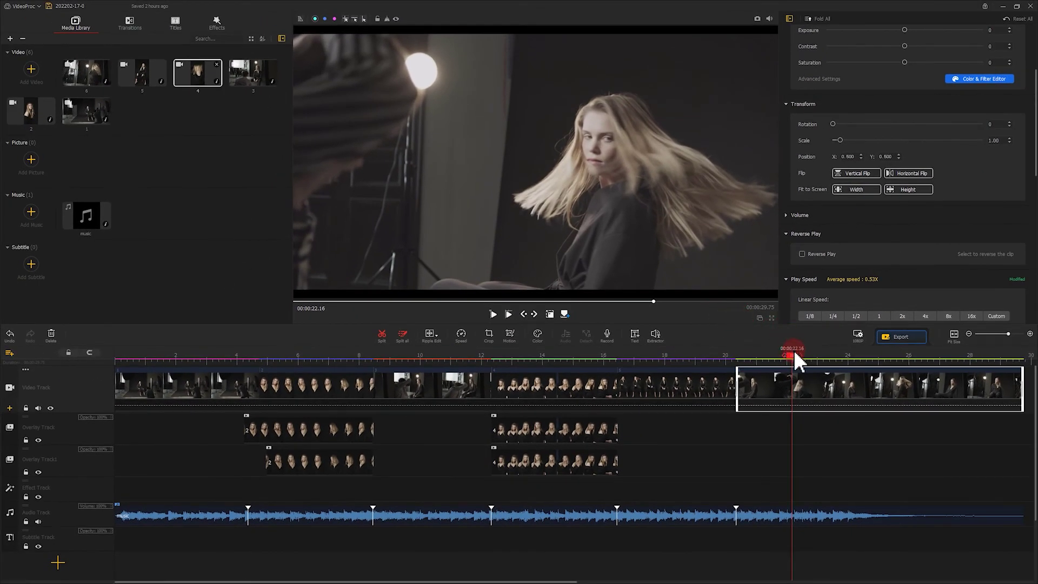
drag(795, 353, 737, 355)
click(493, 314)
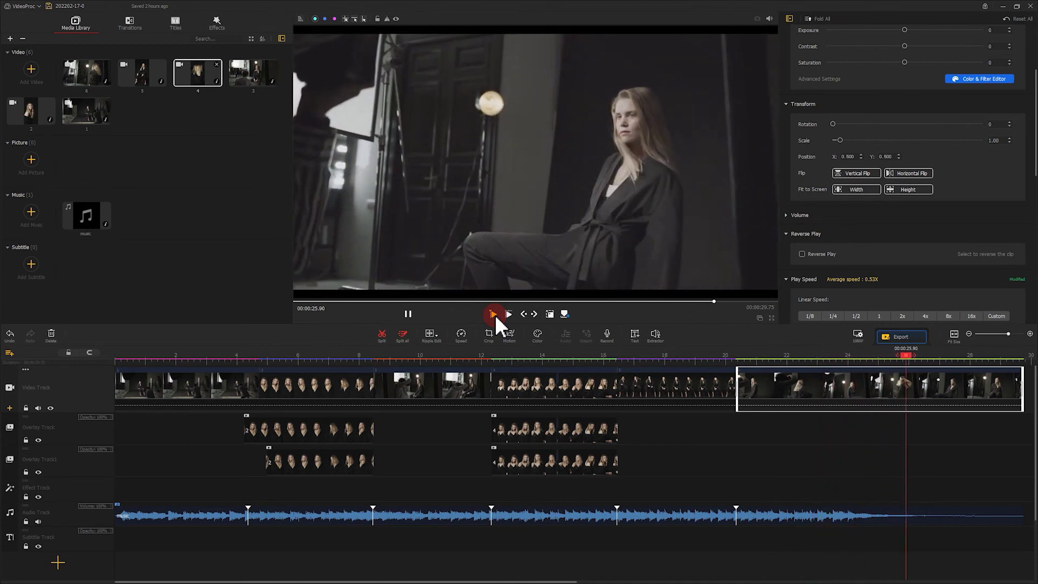
click(408, 314)
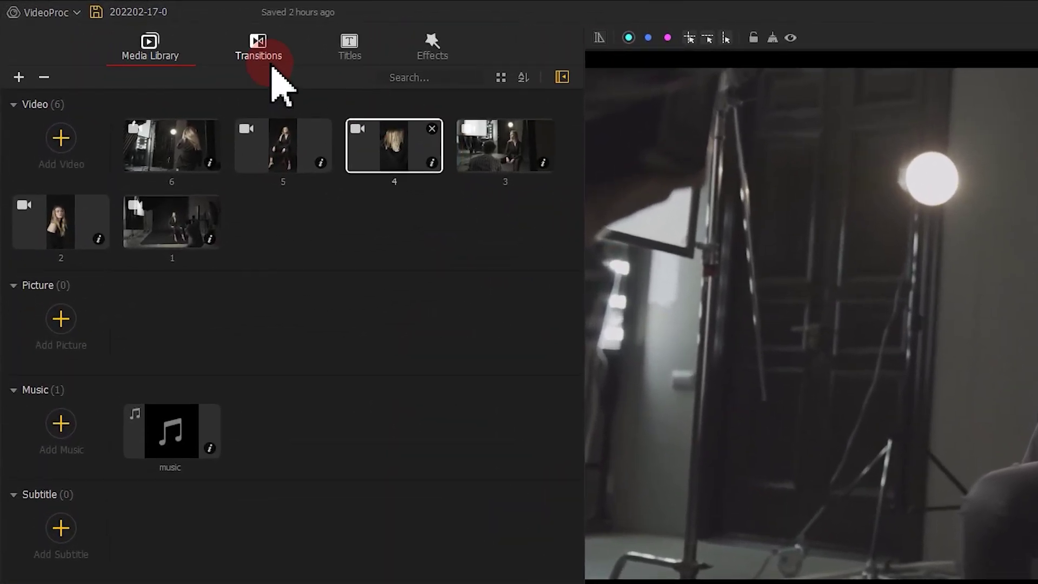
Step: Place a Fade transition at the video's end, stretch it to about 4.35 s (25.40–29.74 s), and preview
click(270, 65)
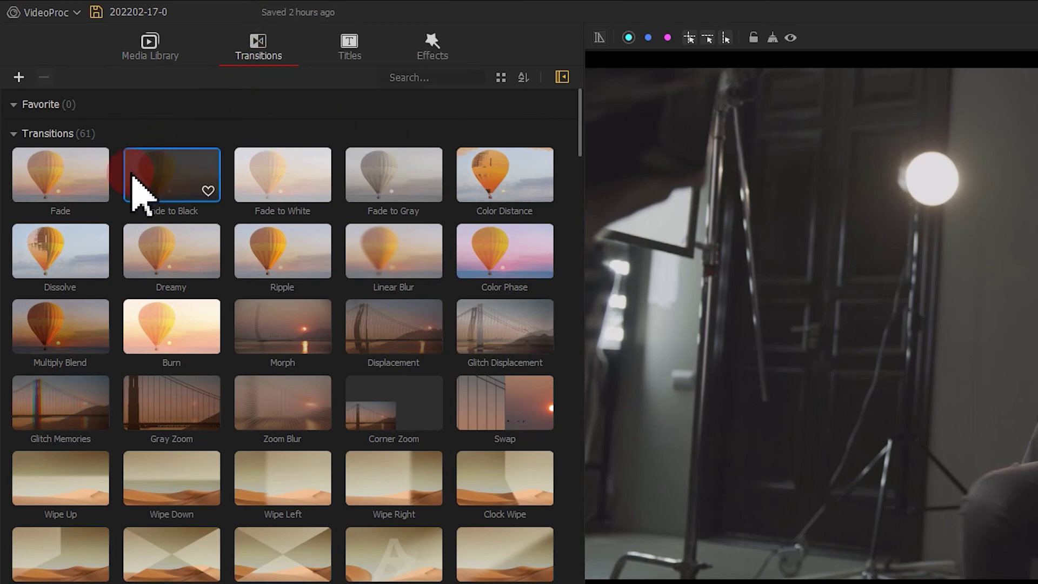
drag(79, 185, 988, 389)
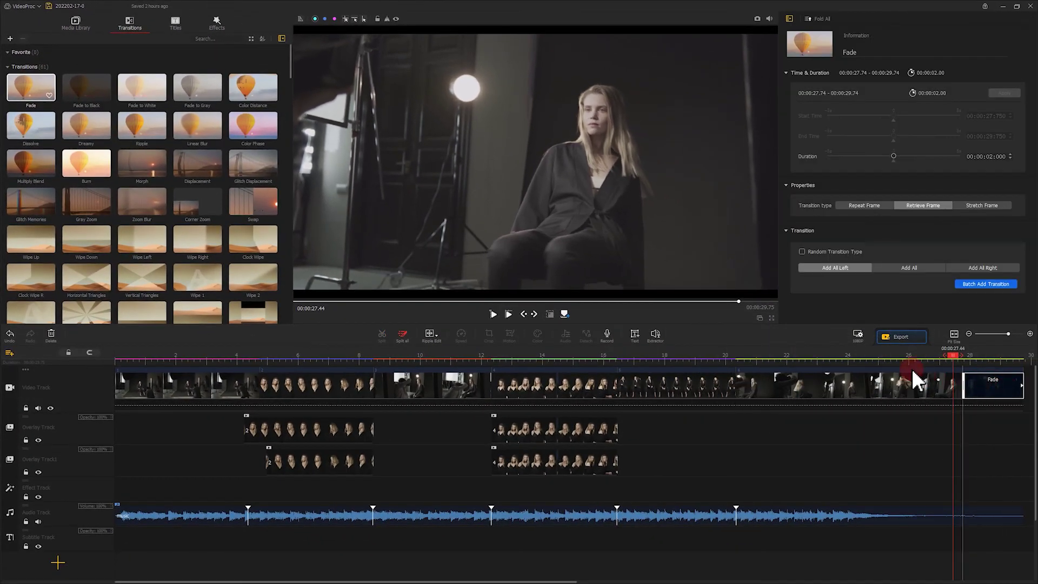
click(493, 315)
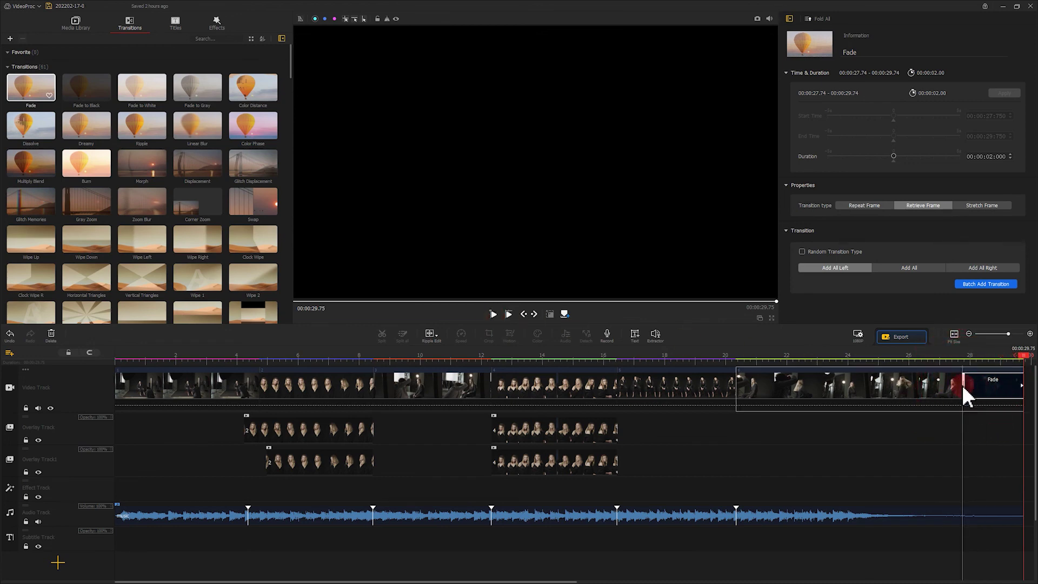
drag(963, 385, 944, 384)
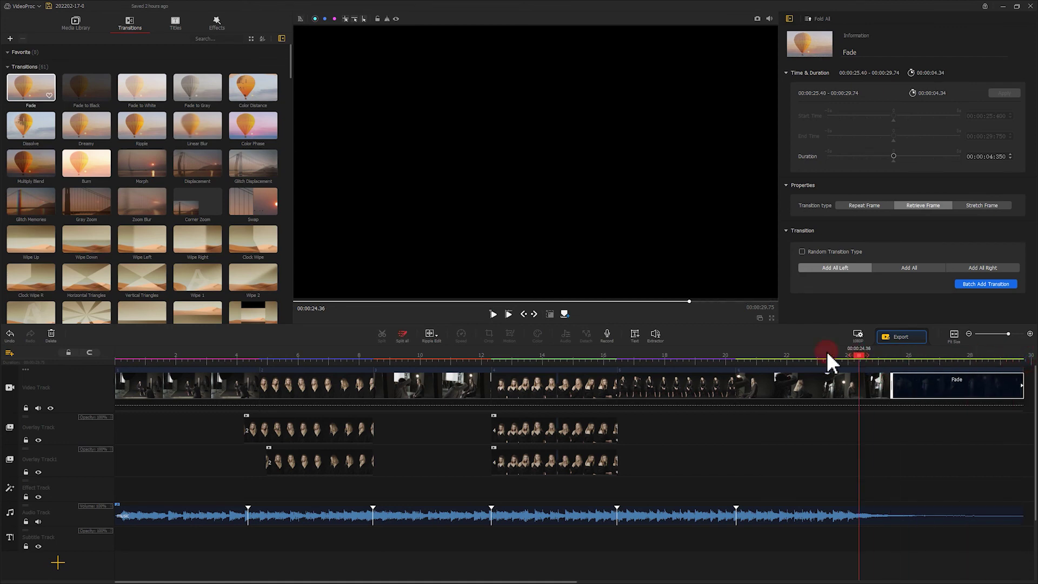
click(494, 316)
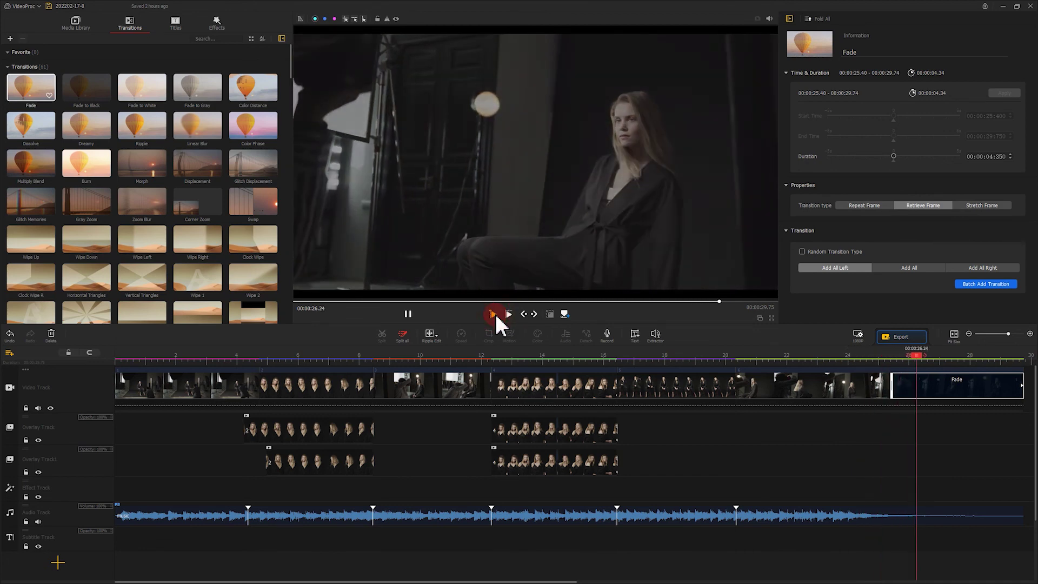
click(409, 314)
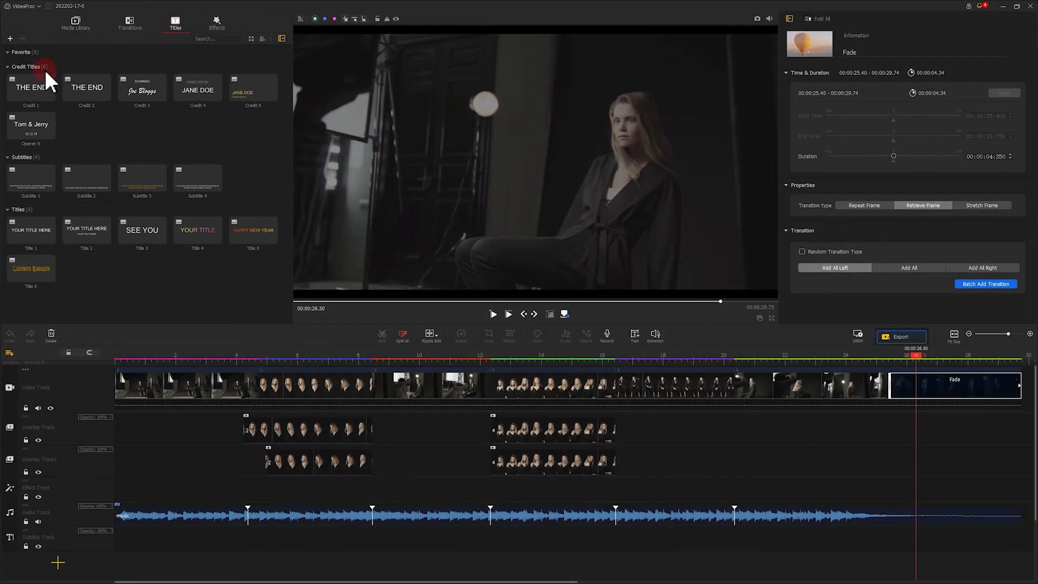
Step: Add a 5-second Credit 1 title over the video's opening and start the export
drag(44, 70, 124, 488)
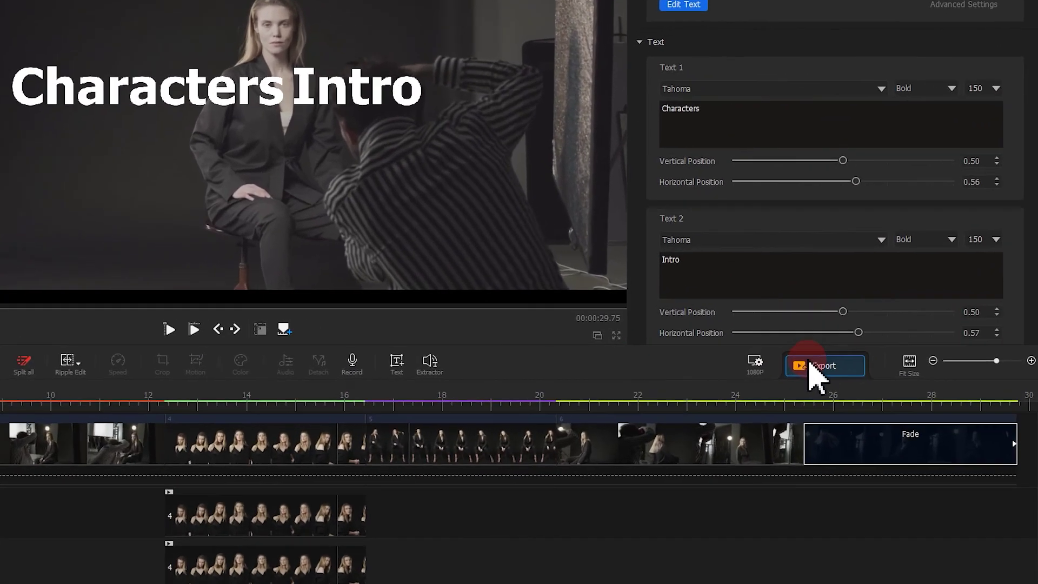
click(895, 337)
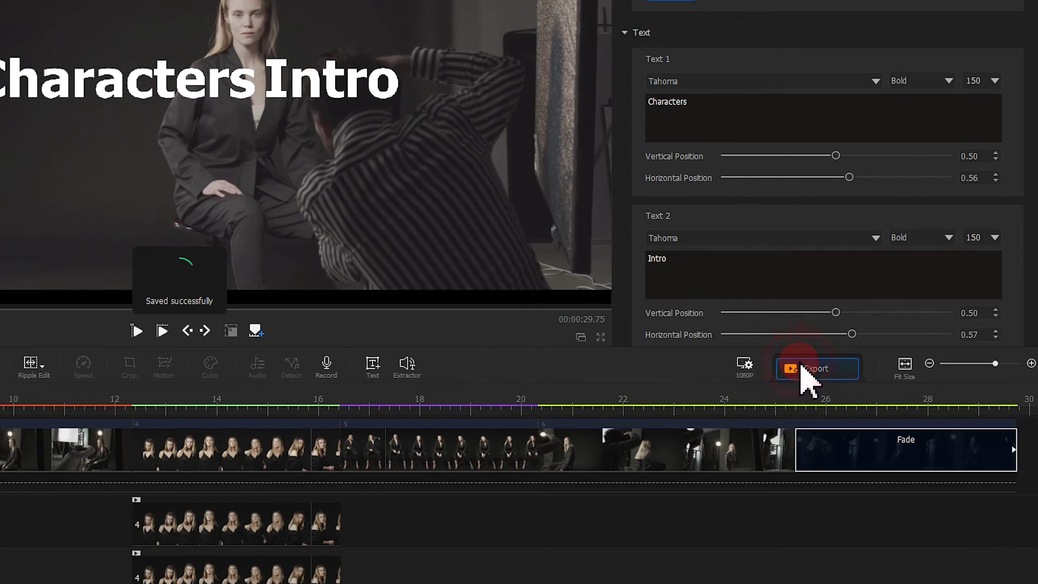